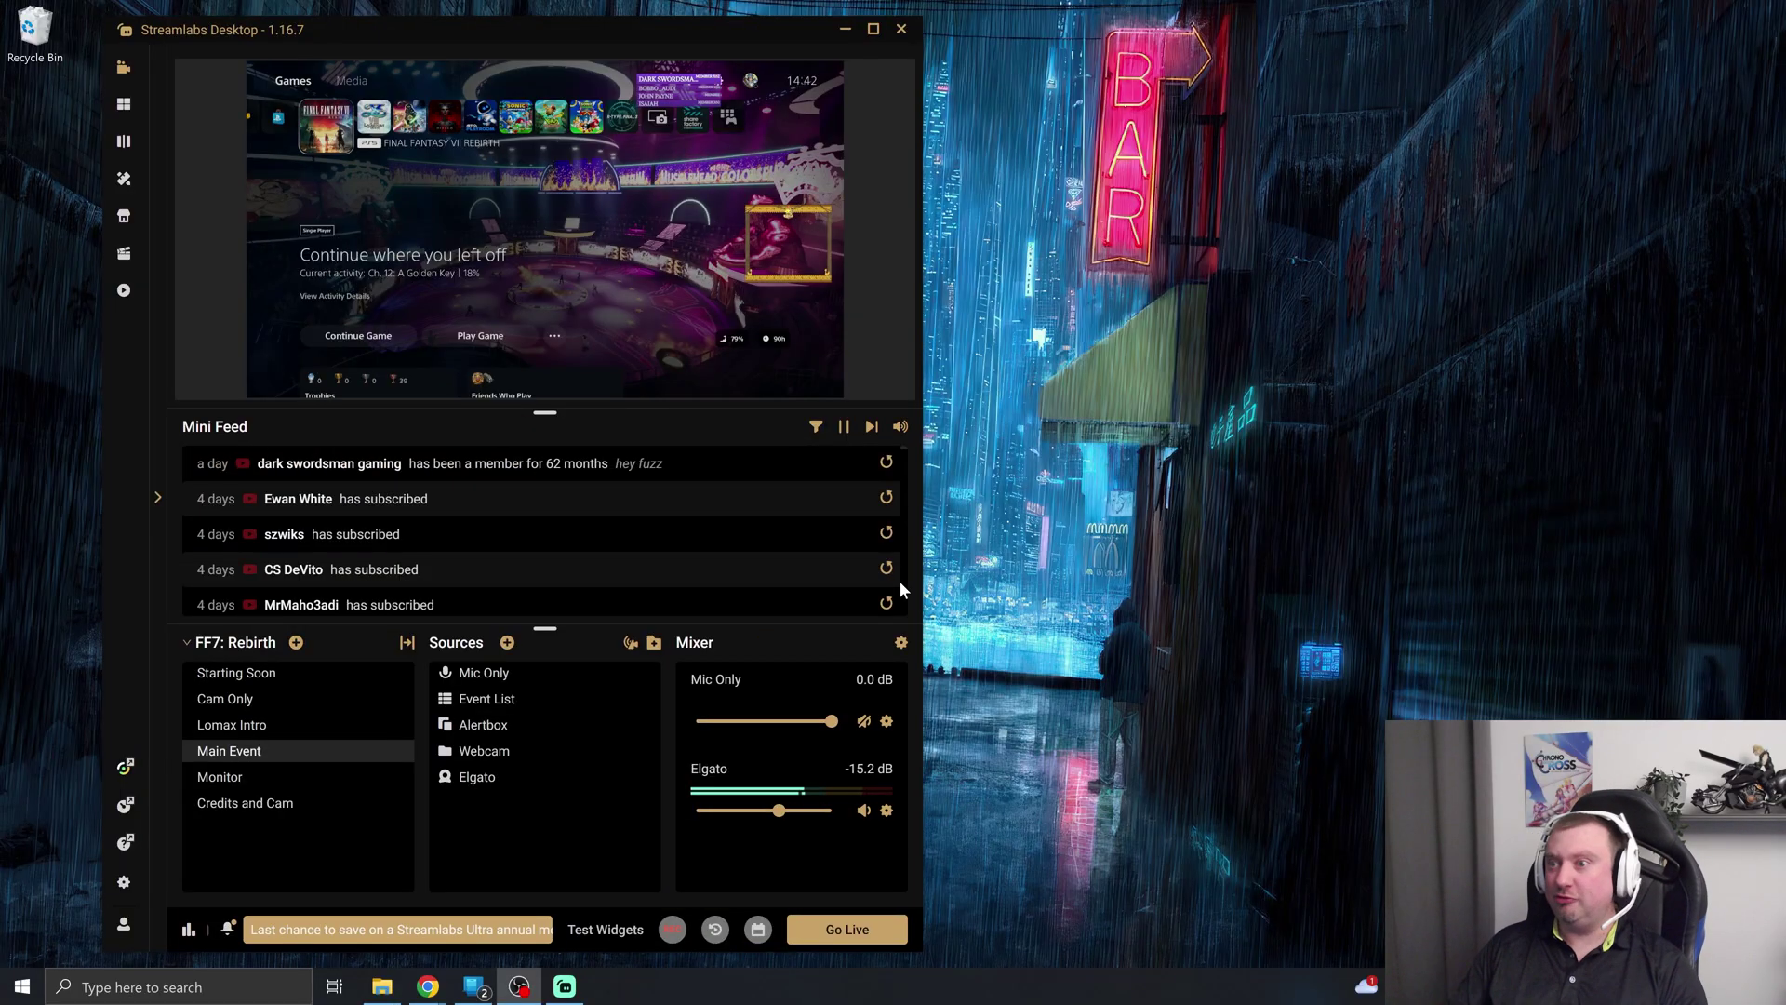
# - Move the Streamlabs Desktop window about 95 px to the right
pyautogui.moveTo(539, 30); pyautogui.dragTo(628, 28)
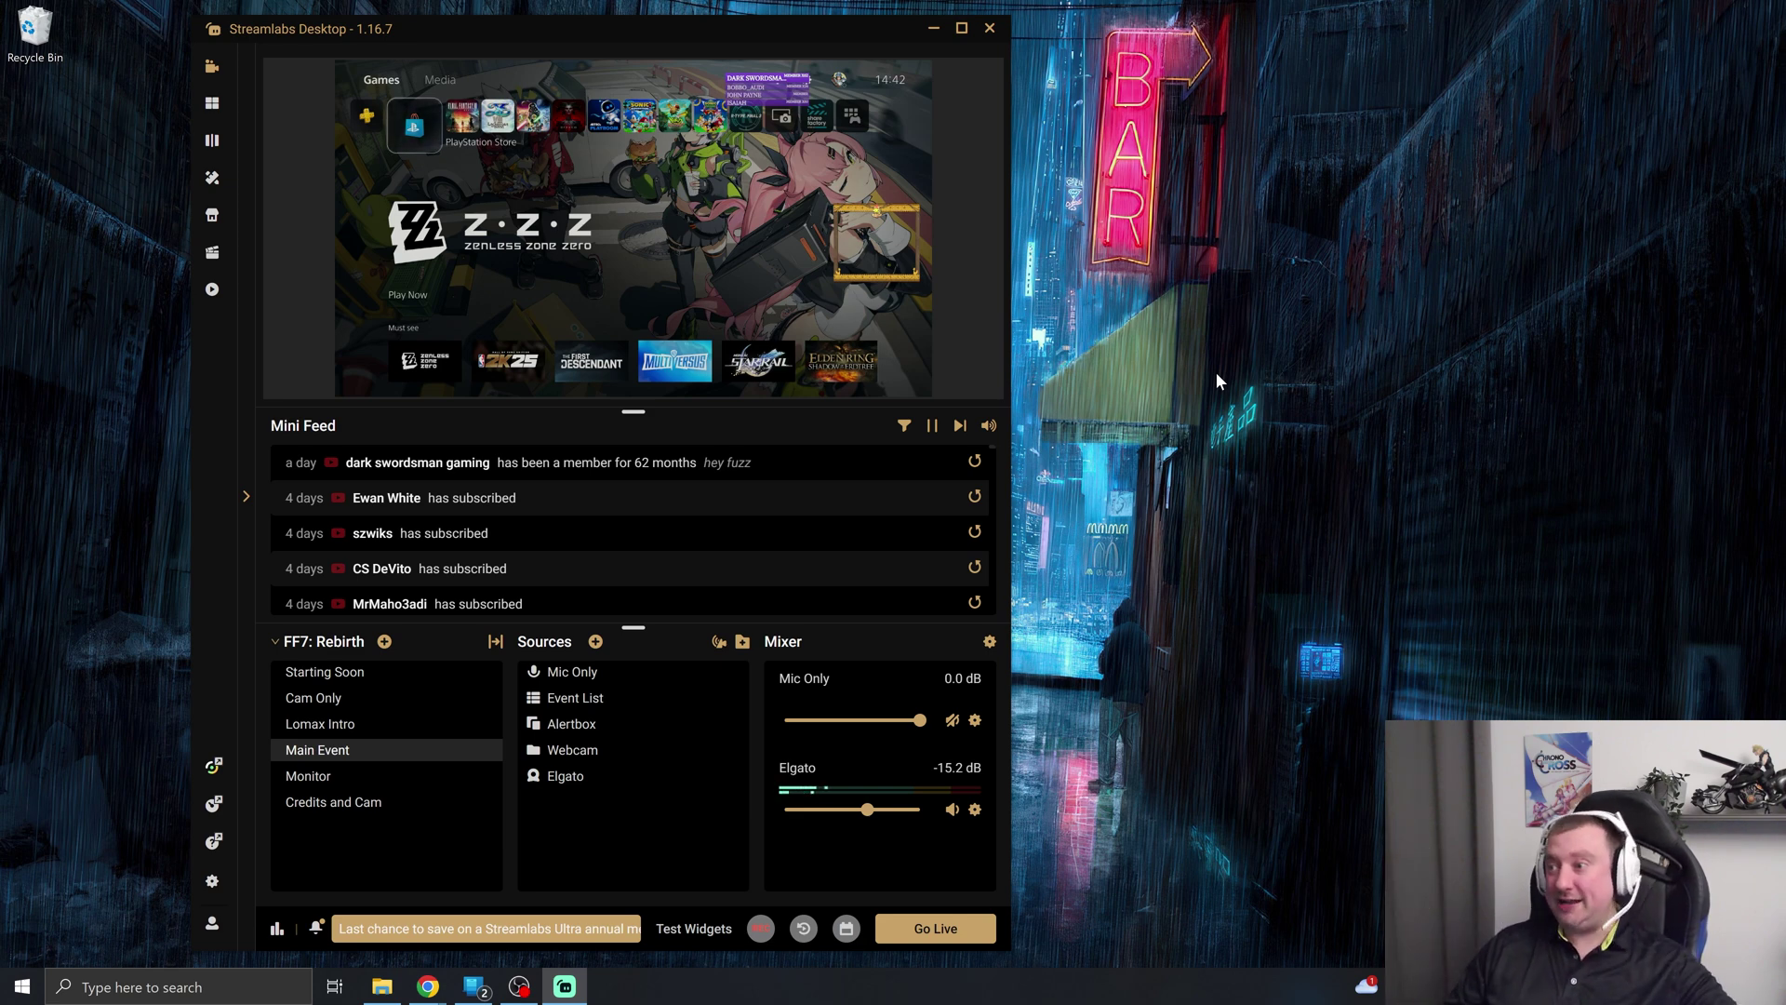
# - Launch Elgato 4K Capture Utility through an 'e' search, shift it left, then close it
pyautogui.click(214, 986)
pyautogui.write('el')
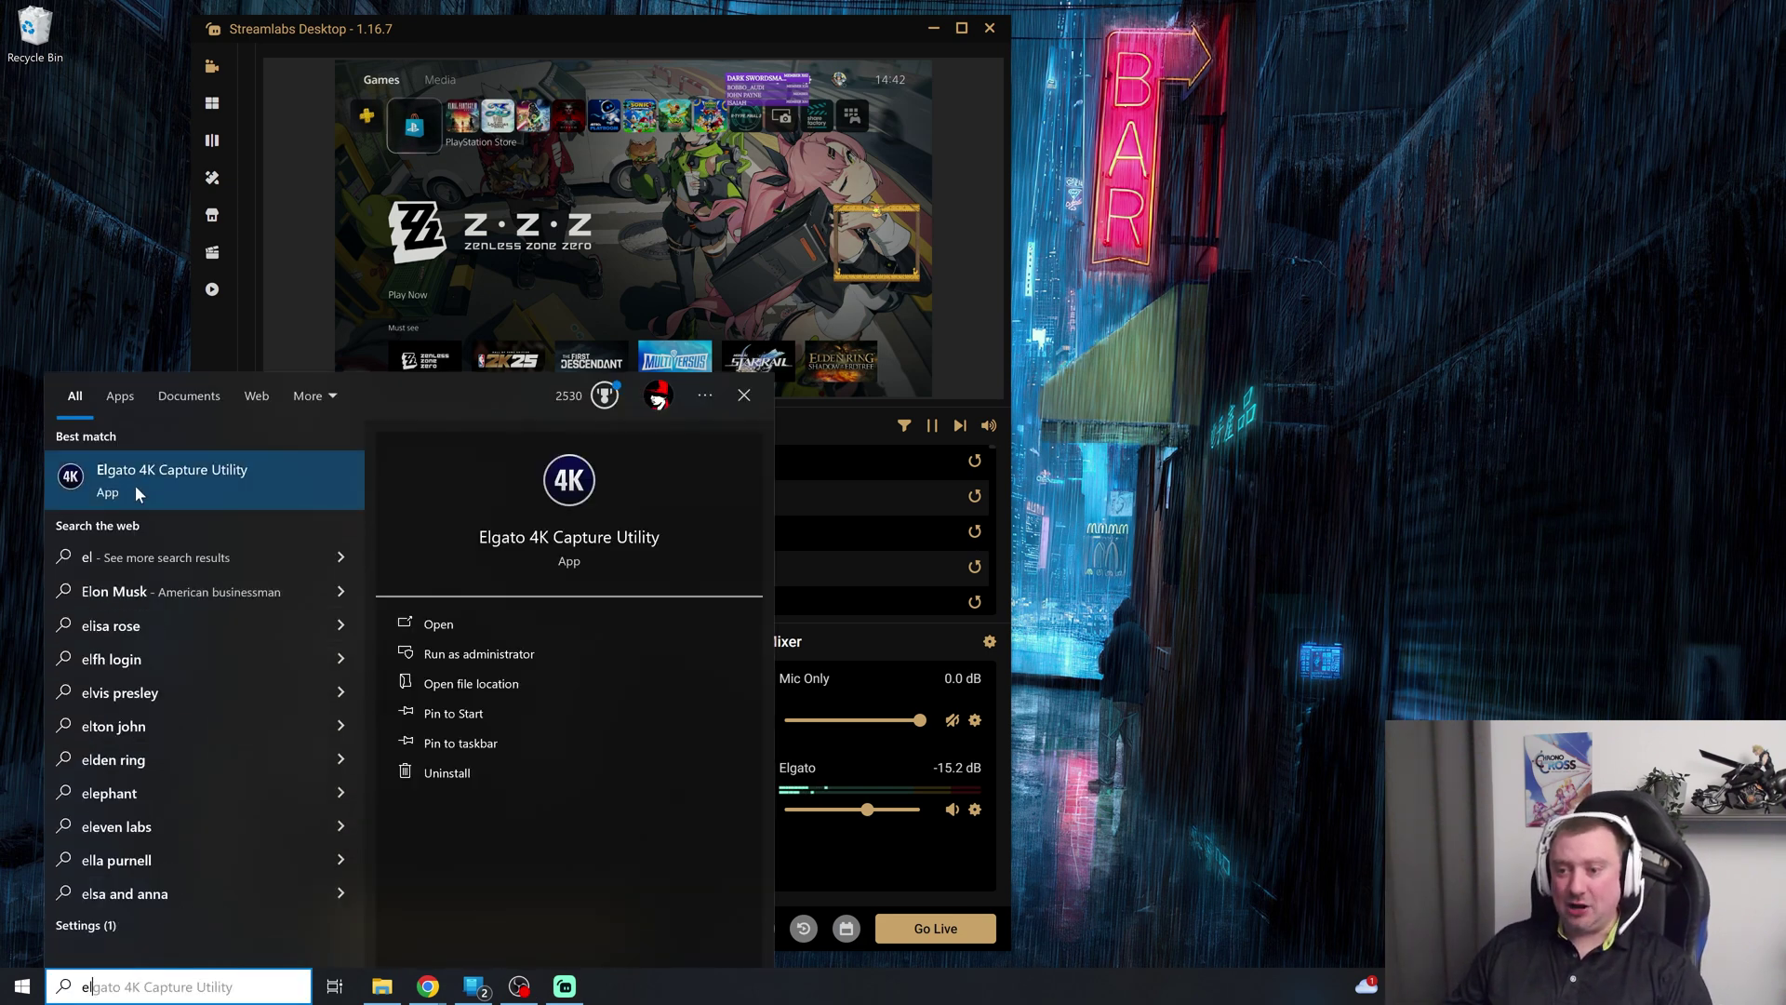
pyautogui.click(136, 484)
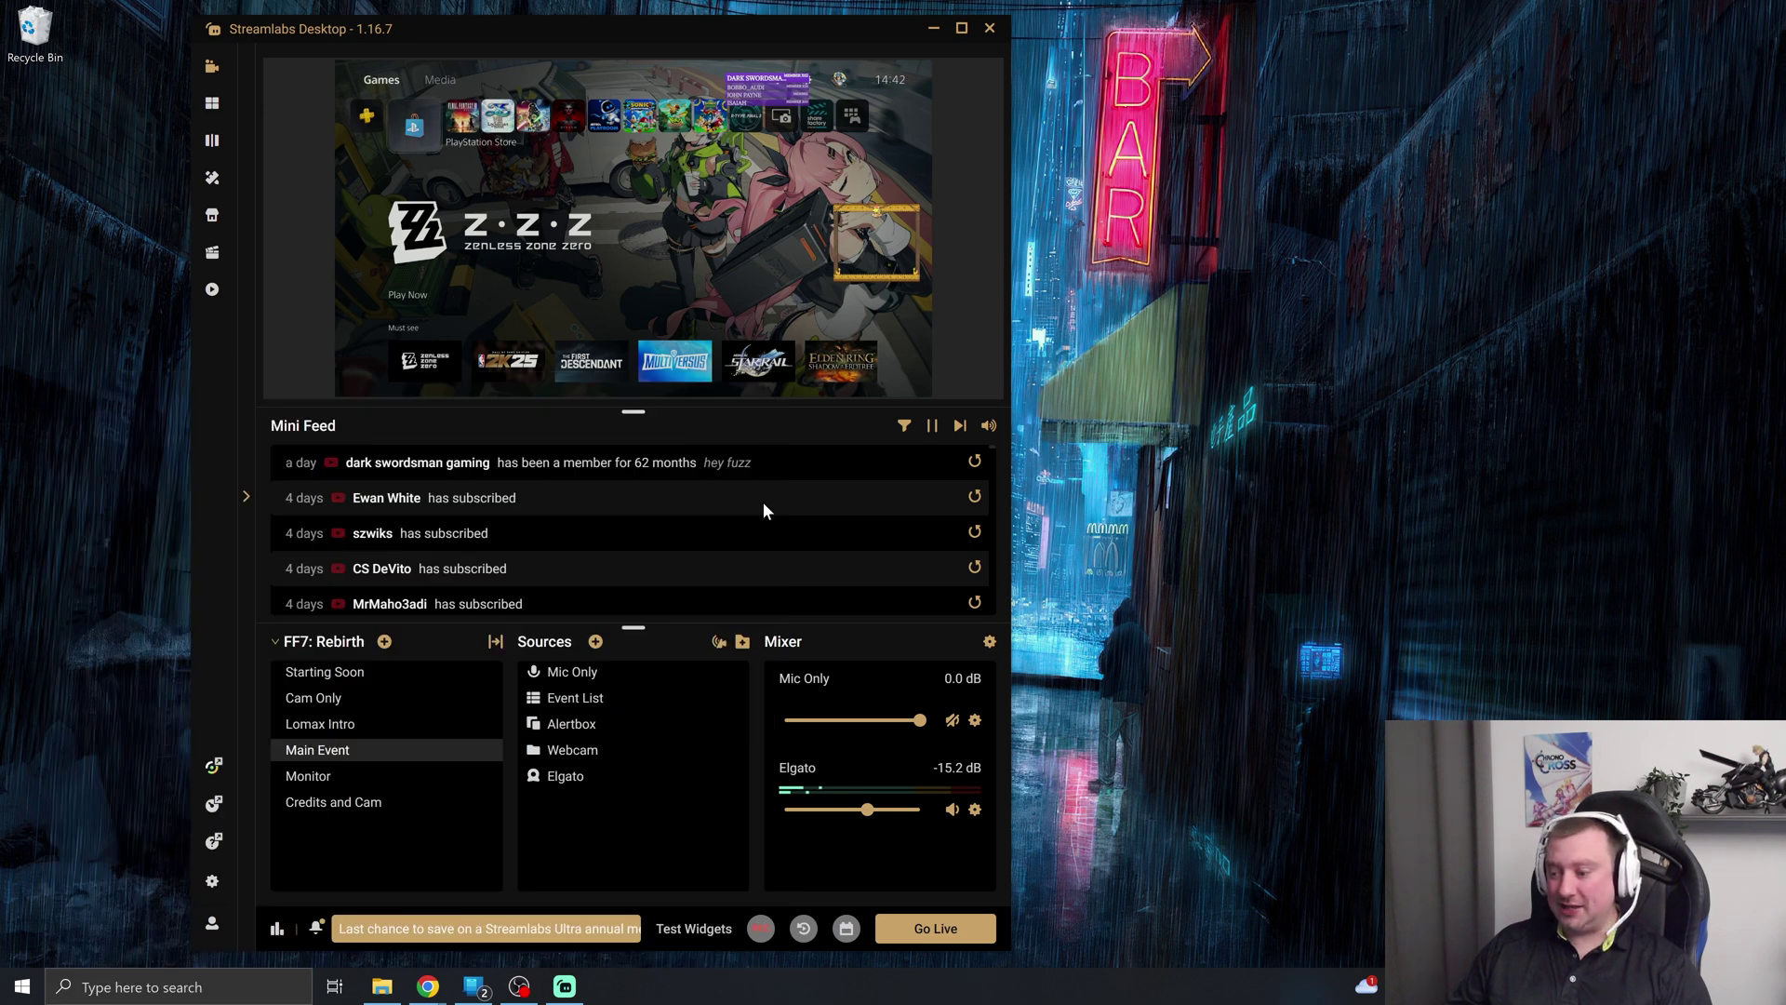
pyautogui.moveTo(1042, 142); pyautogui.dragTo(847, 133)
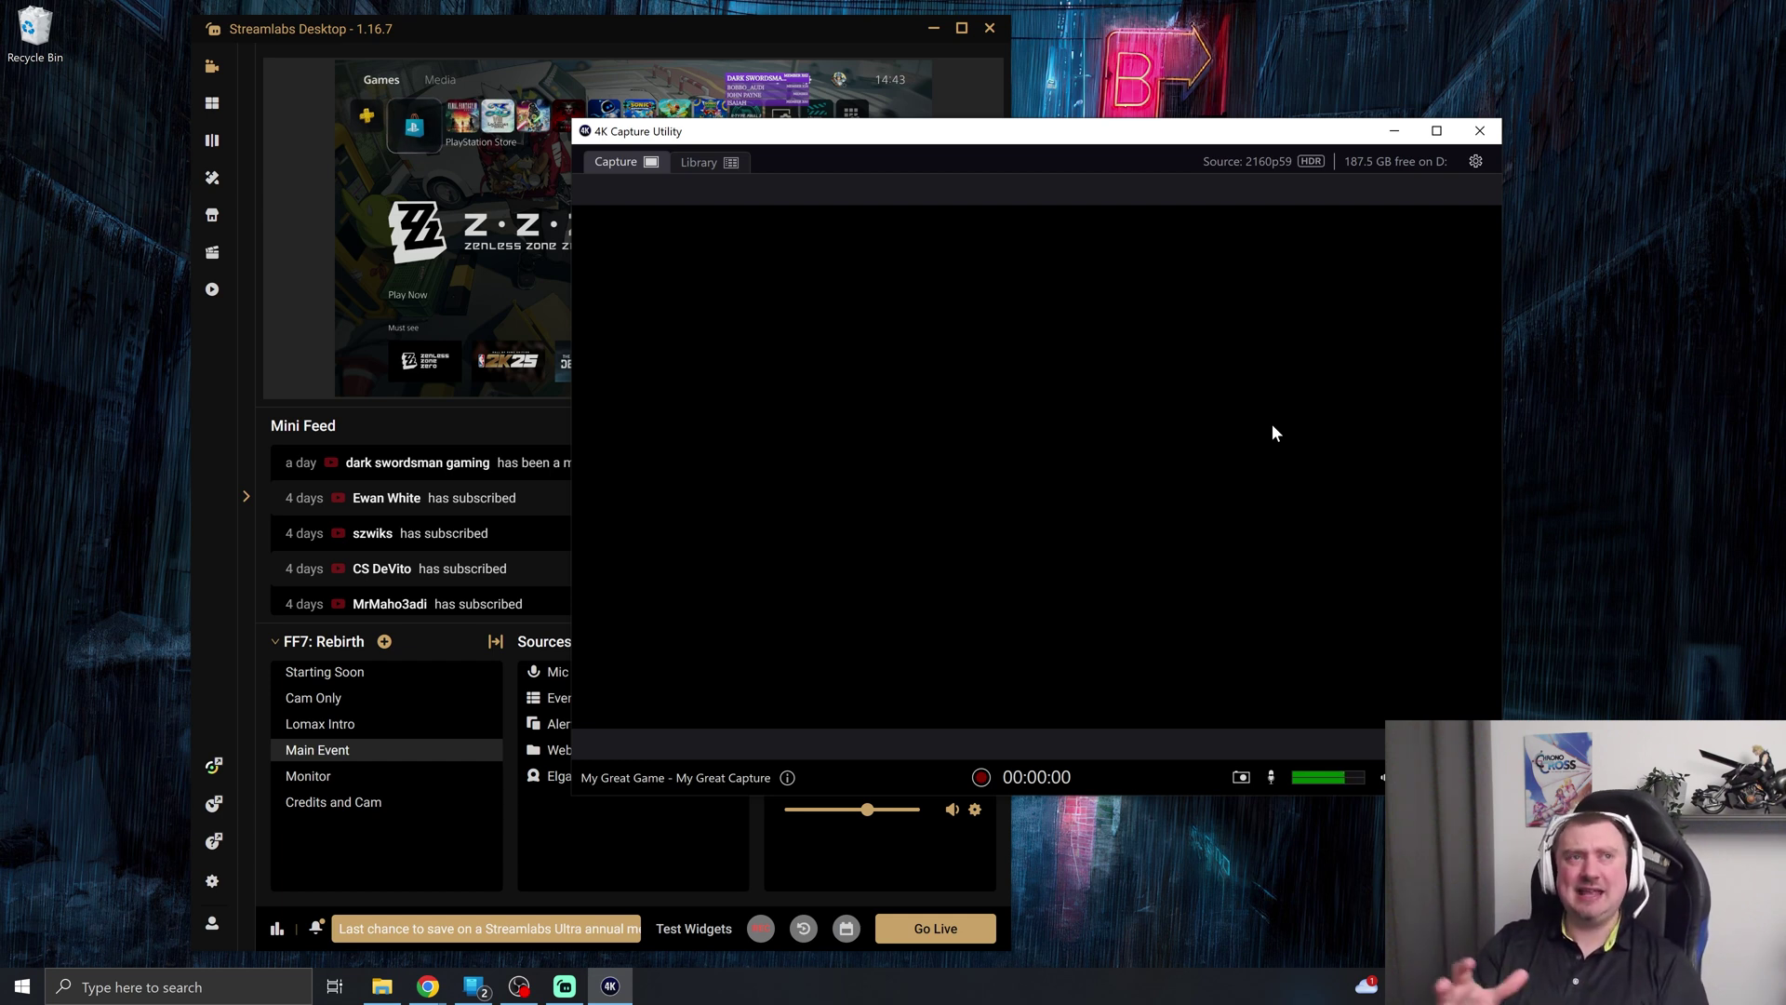
pyautogui.click(1480, 132)
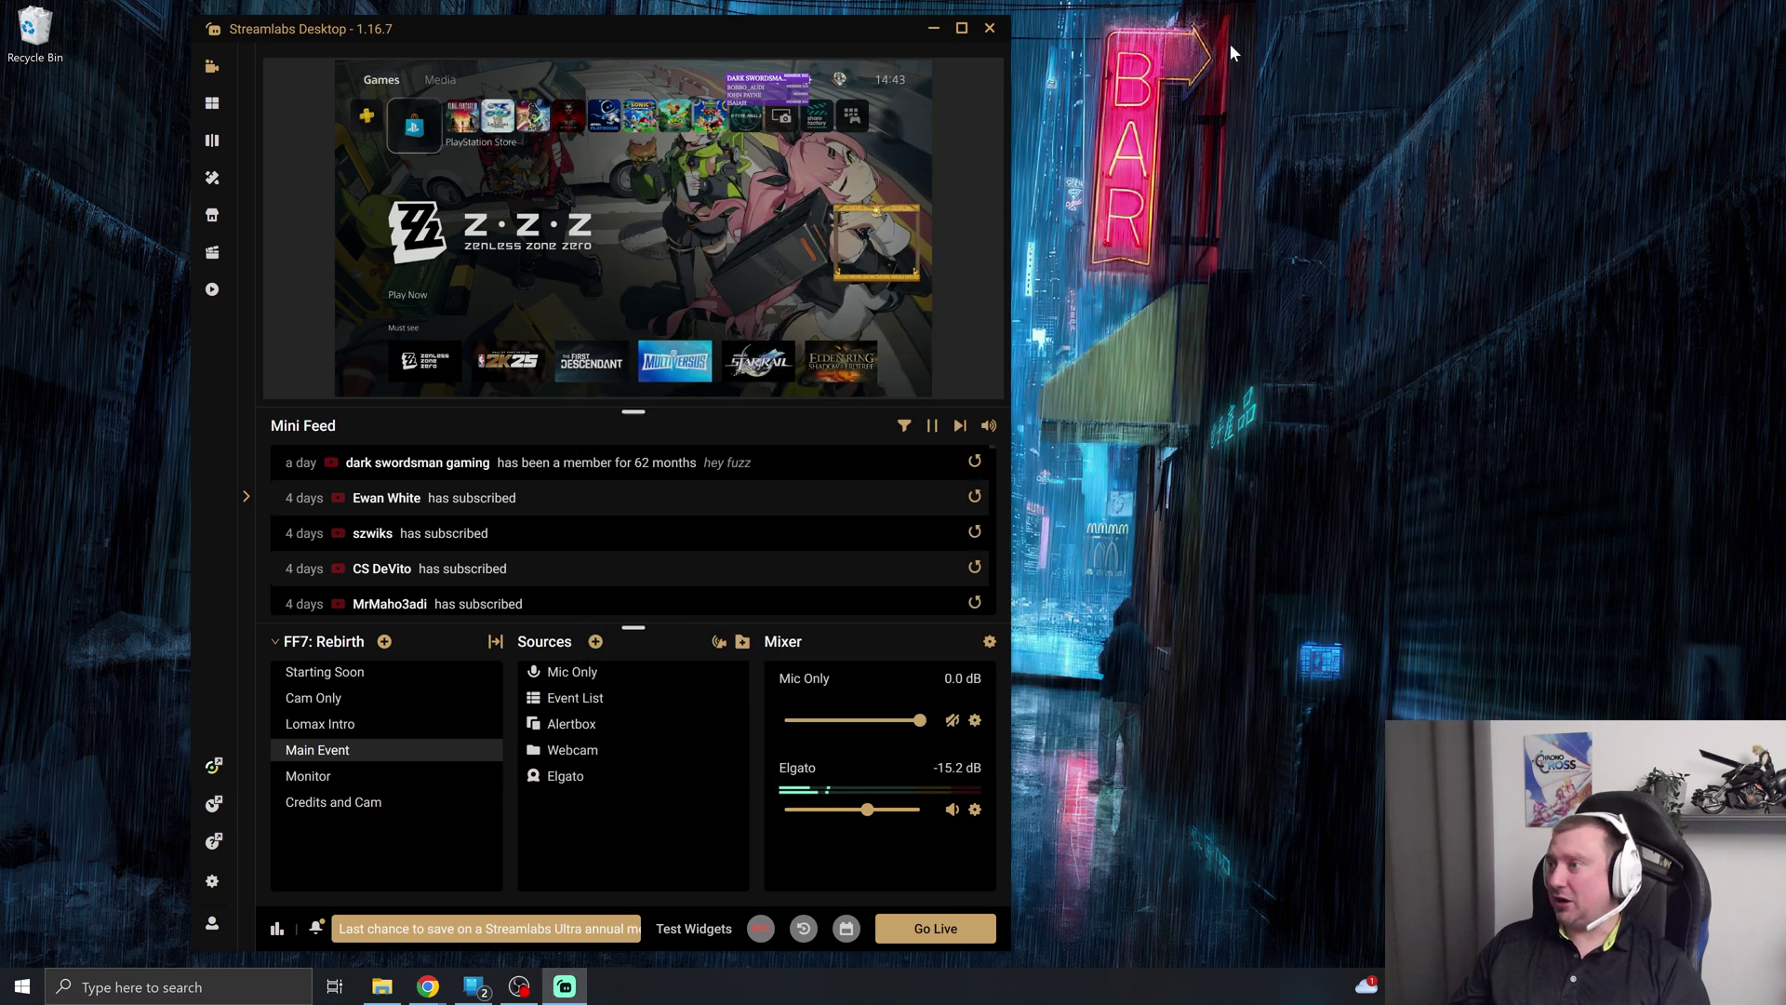
# - Close Streamlabs Desktop and open the NDI Tools download page from Chrome's search results
pyautogui.click(989, 32)
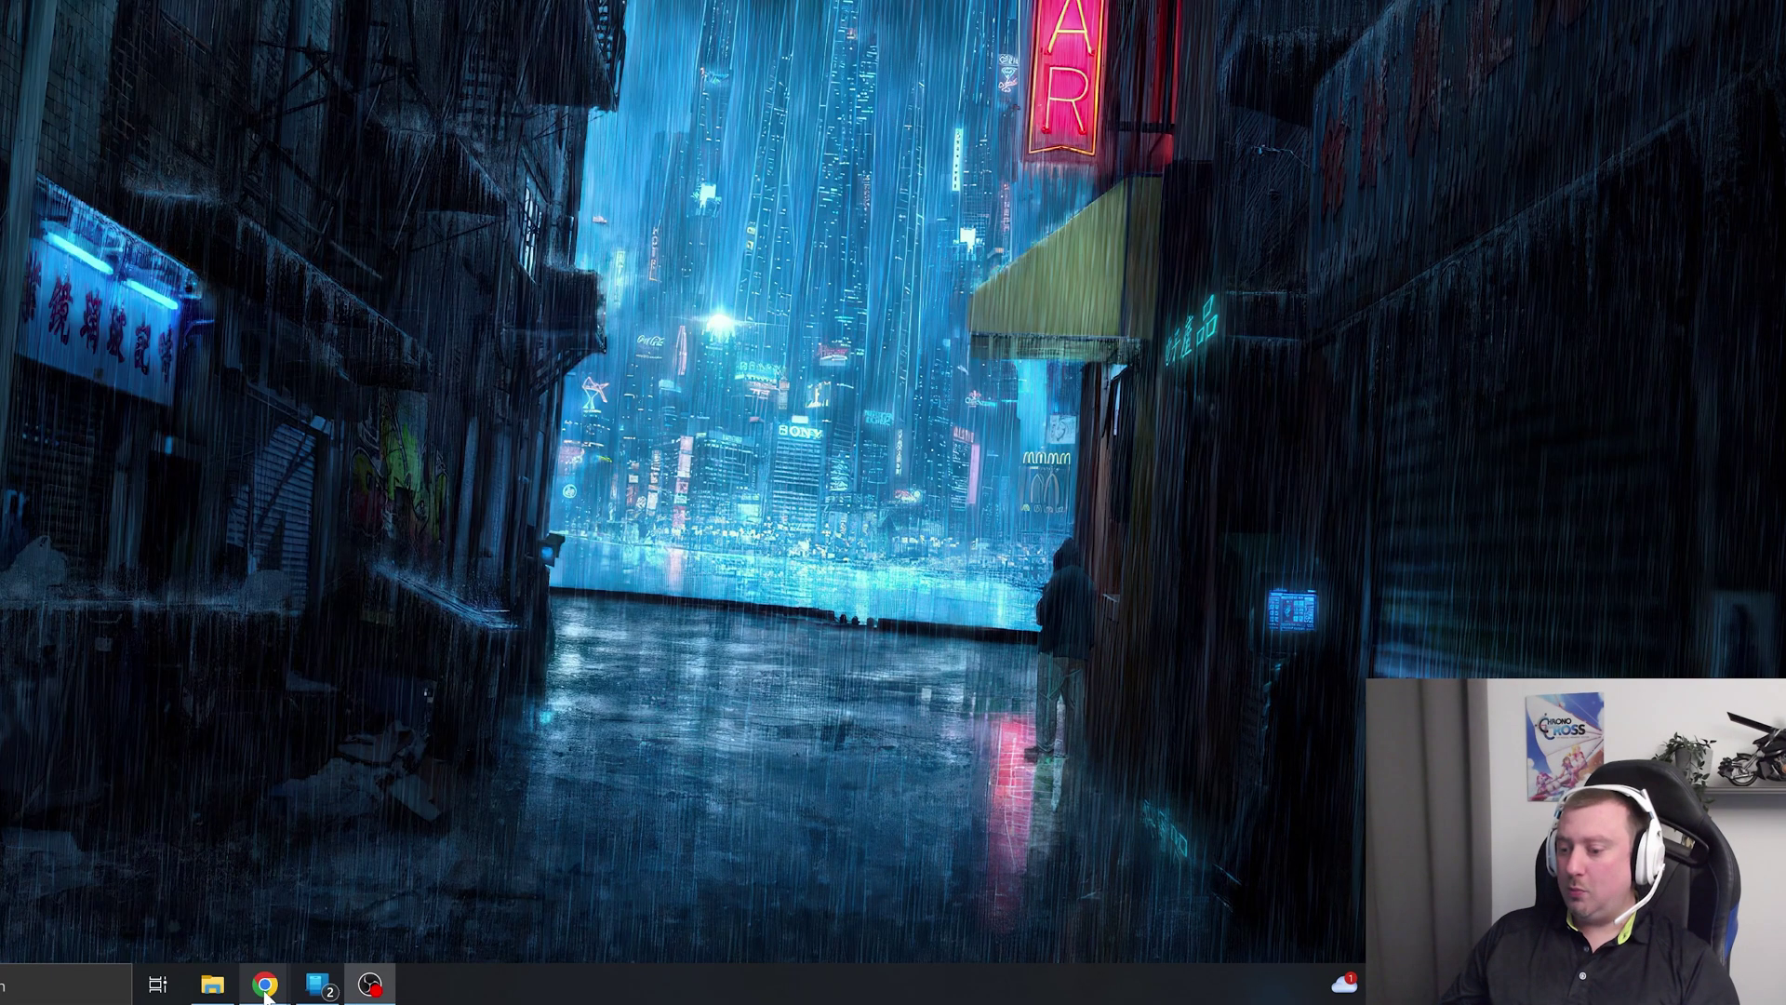
pyautogui.click(265, 986)
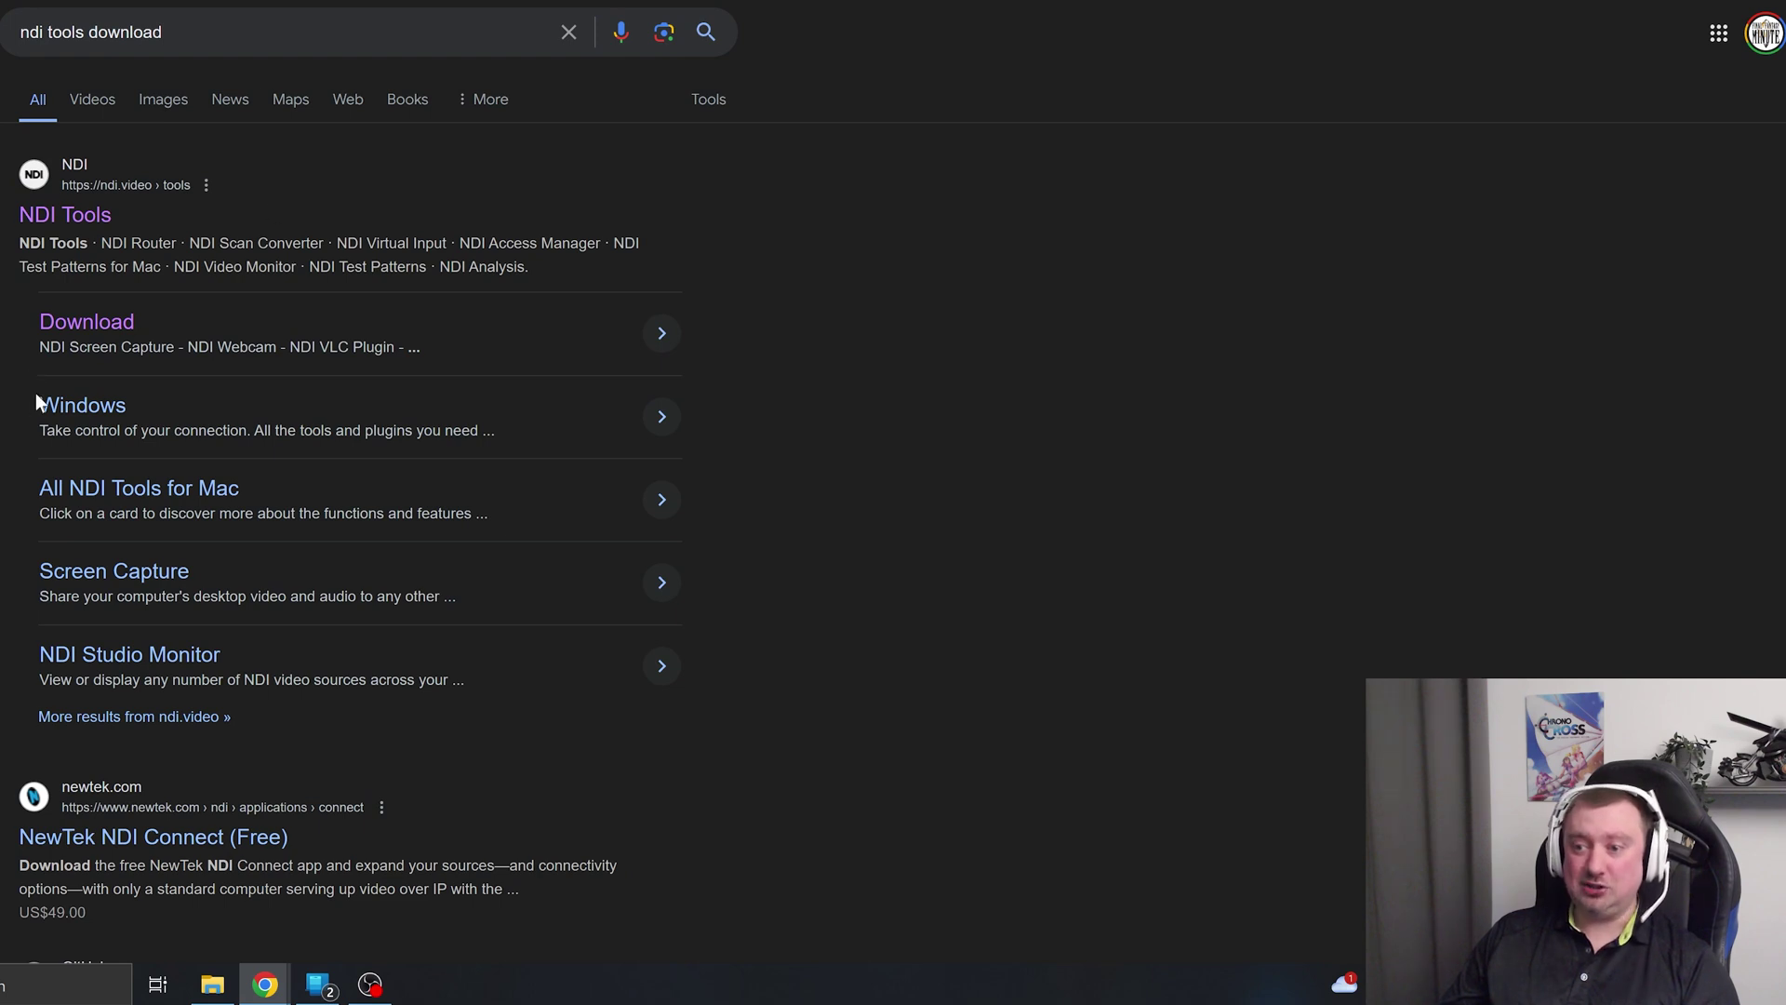
pyautogui.click(70, 328)
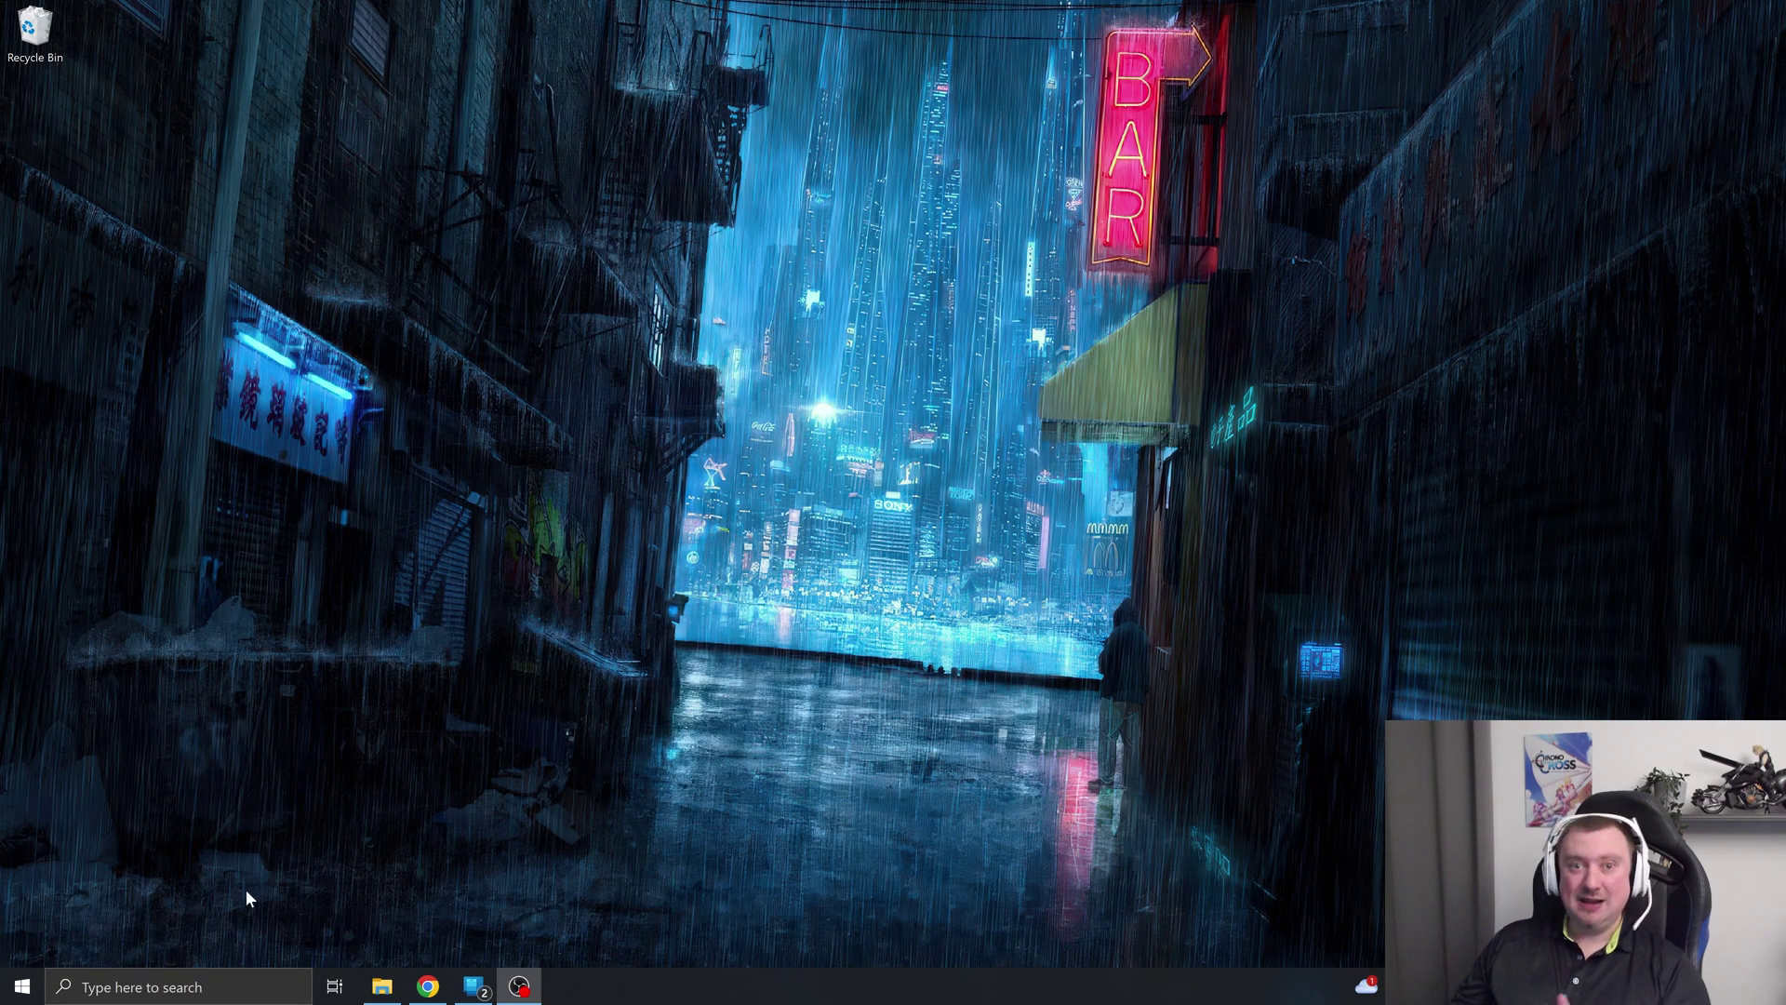
# - Relaunch Elgato 4K Capture Utility through an 'e' search and open its Preferences
pyautogui.click(244, 986)
pyautogui.write('el')
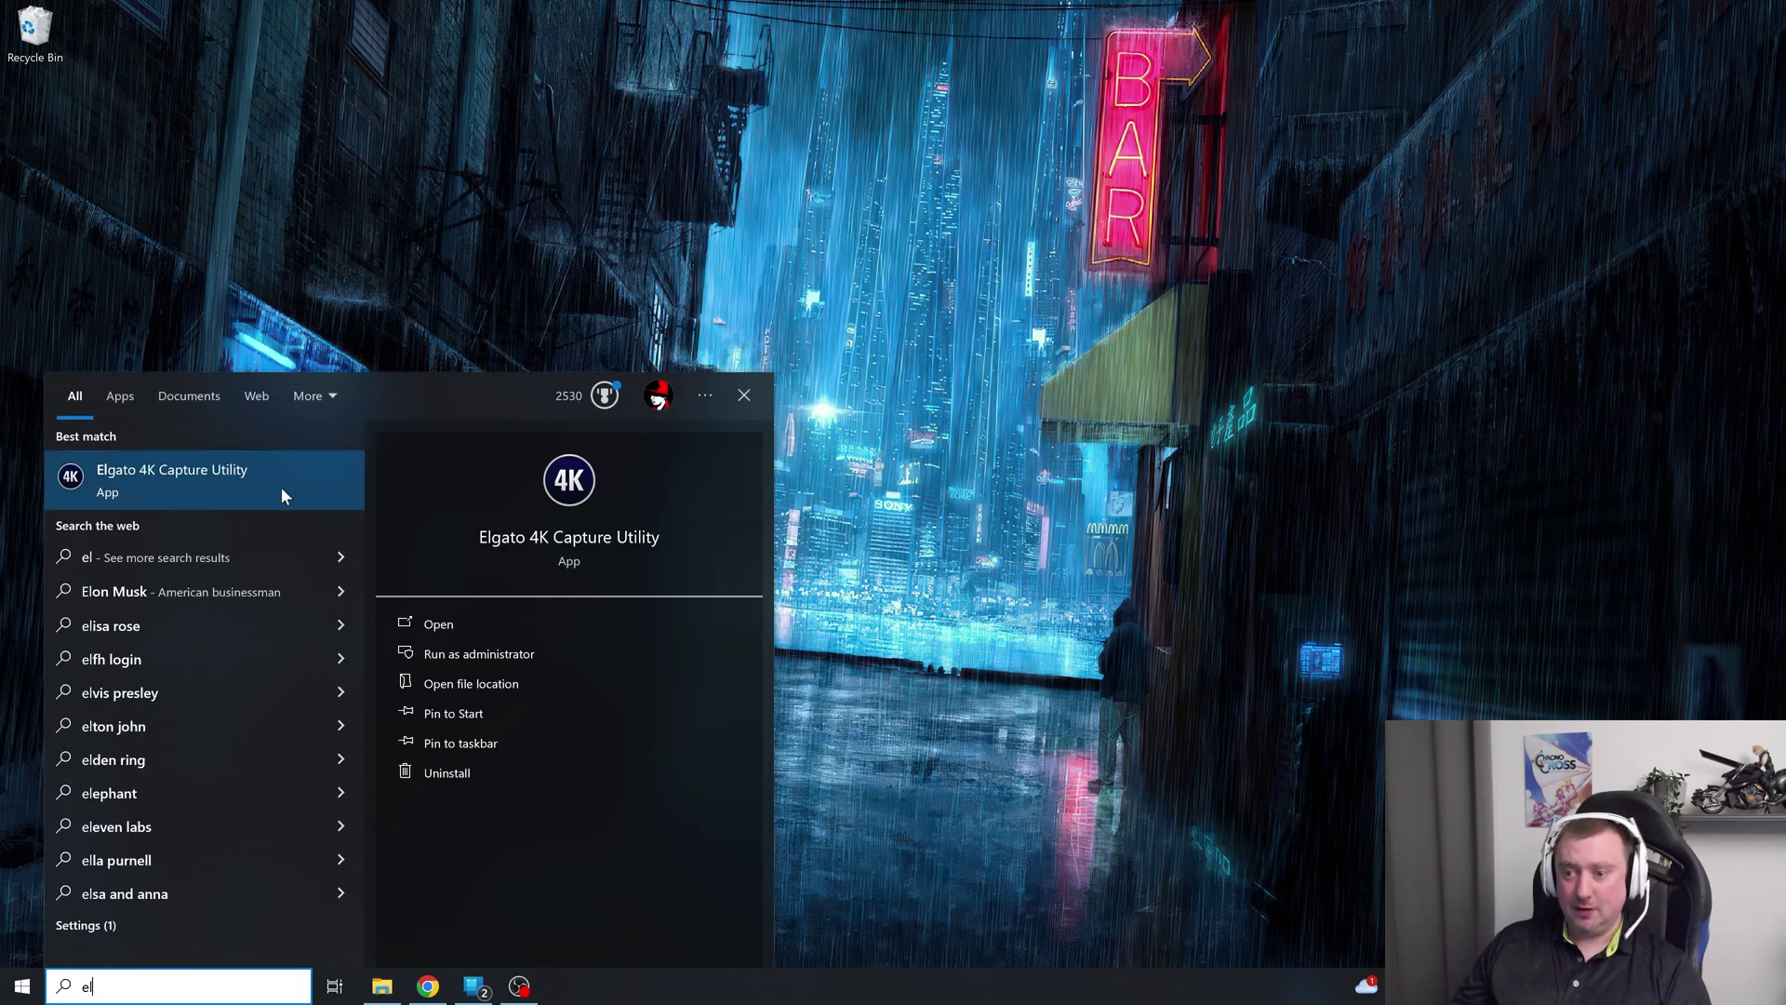
pyautogui.click(281, 488)
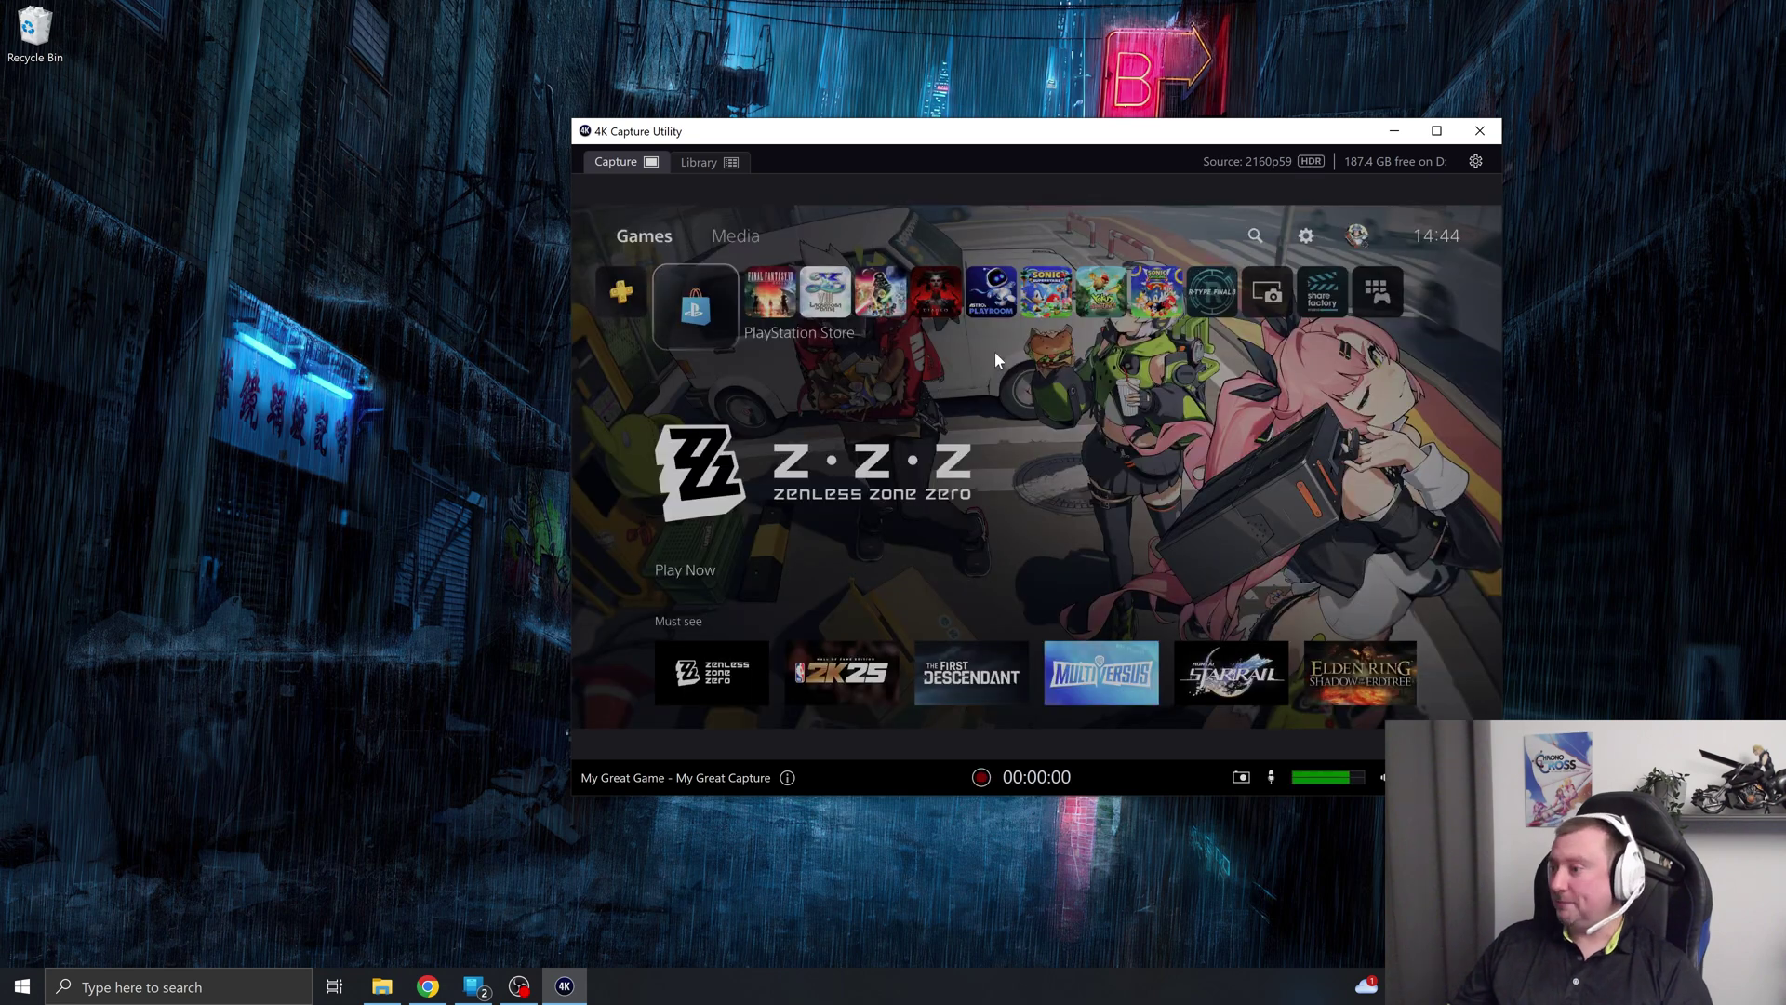
pyautogui.click(1475, 161)
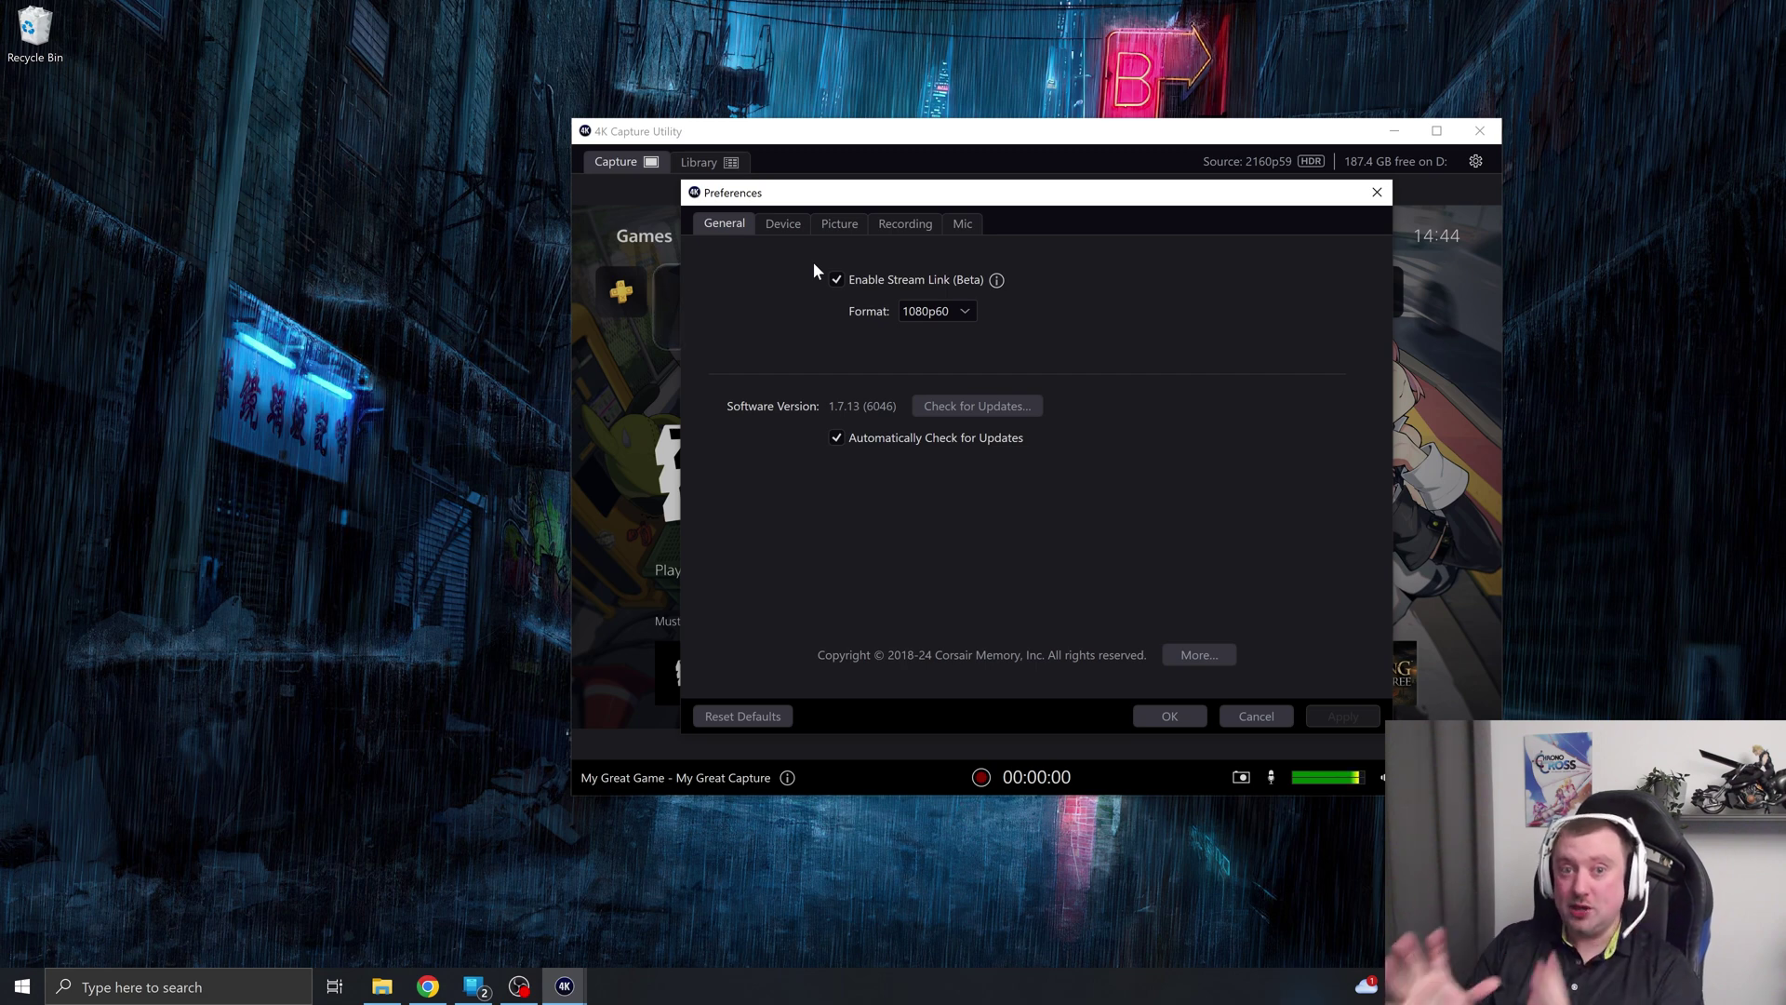
# - Keep the Stream Link format at 1080p60 and confirm the Preferences with OK
pyautogui.click(945, 307)
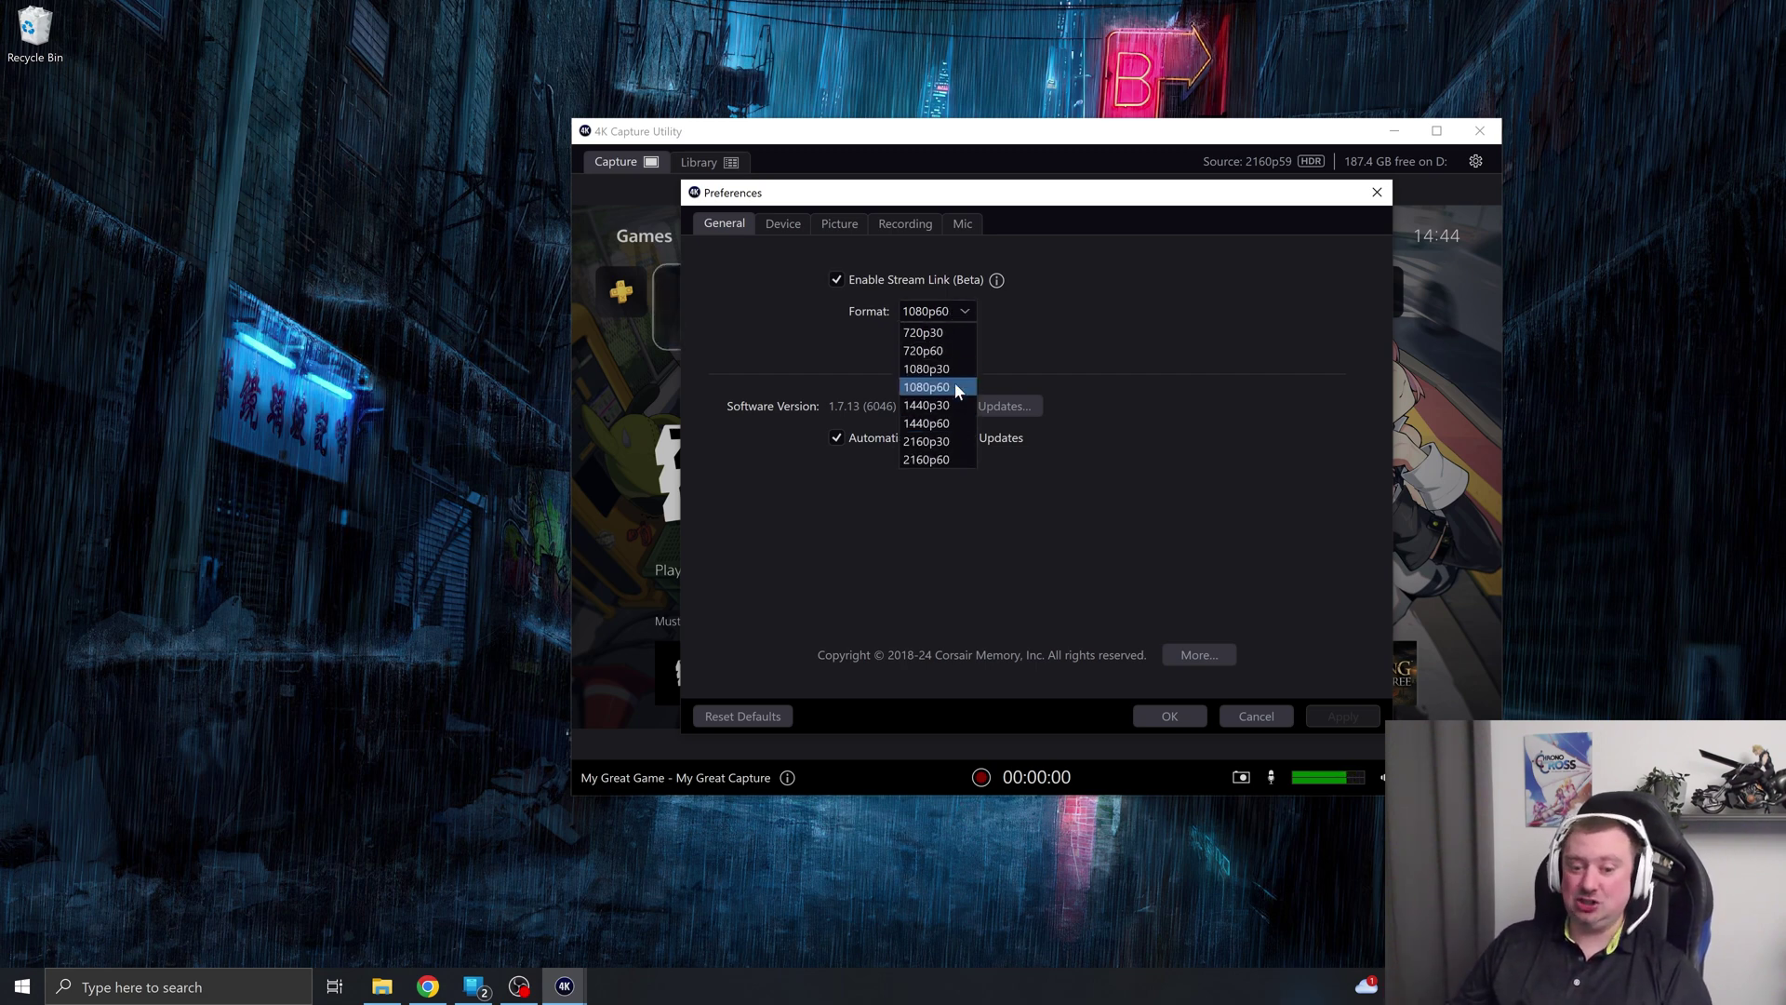
pyautogui.click(1070, 333)
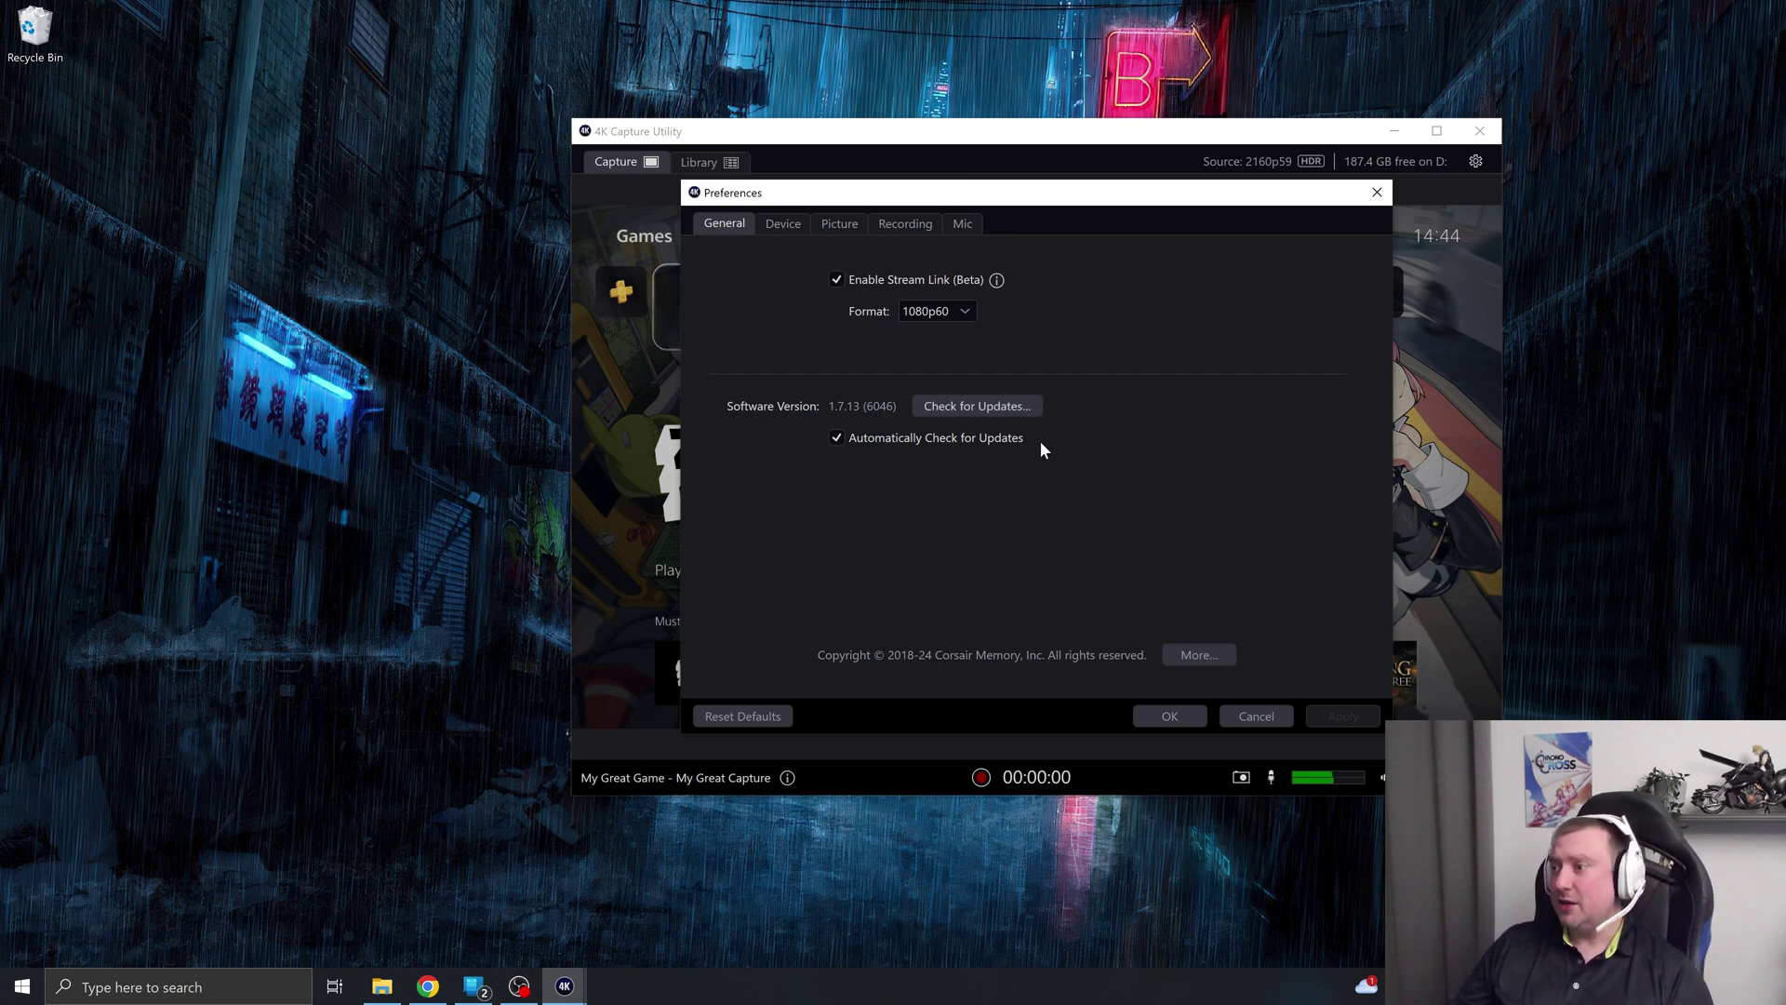
pyautogui.click(1180, 712)
# - Relaunch Streamlabs Desktop via an 'st' search and arrange it beside the capture utility
pyautogui.click(140, 986)
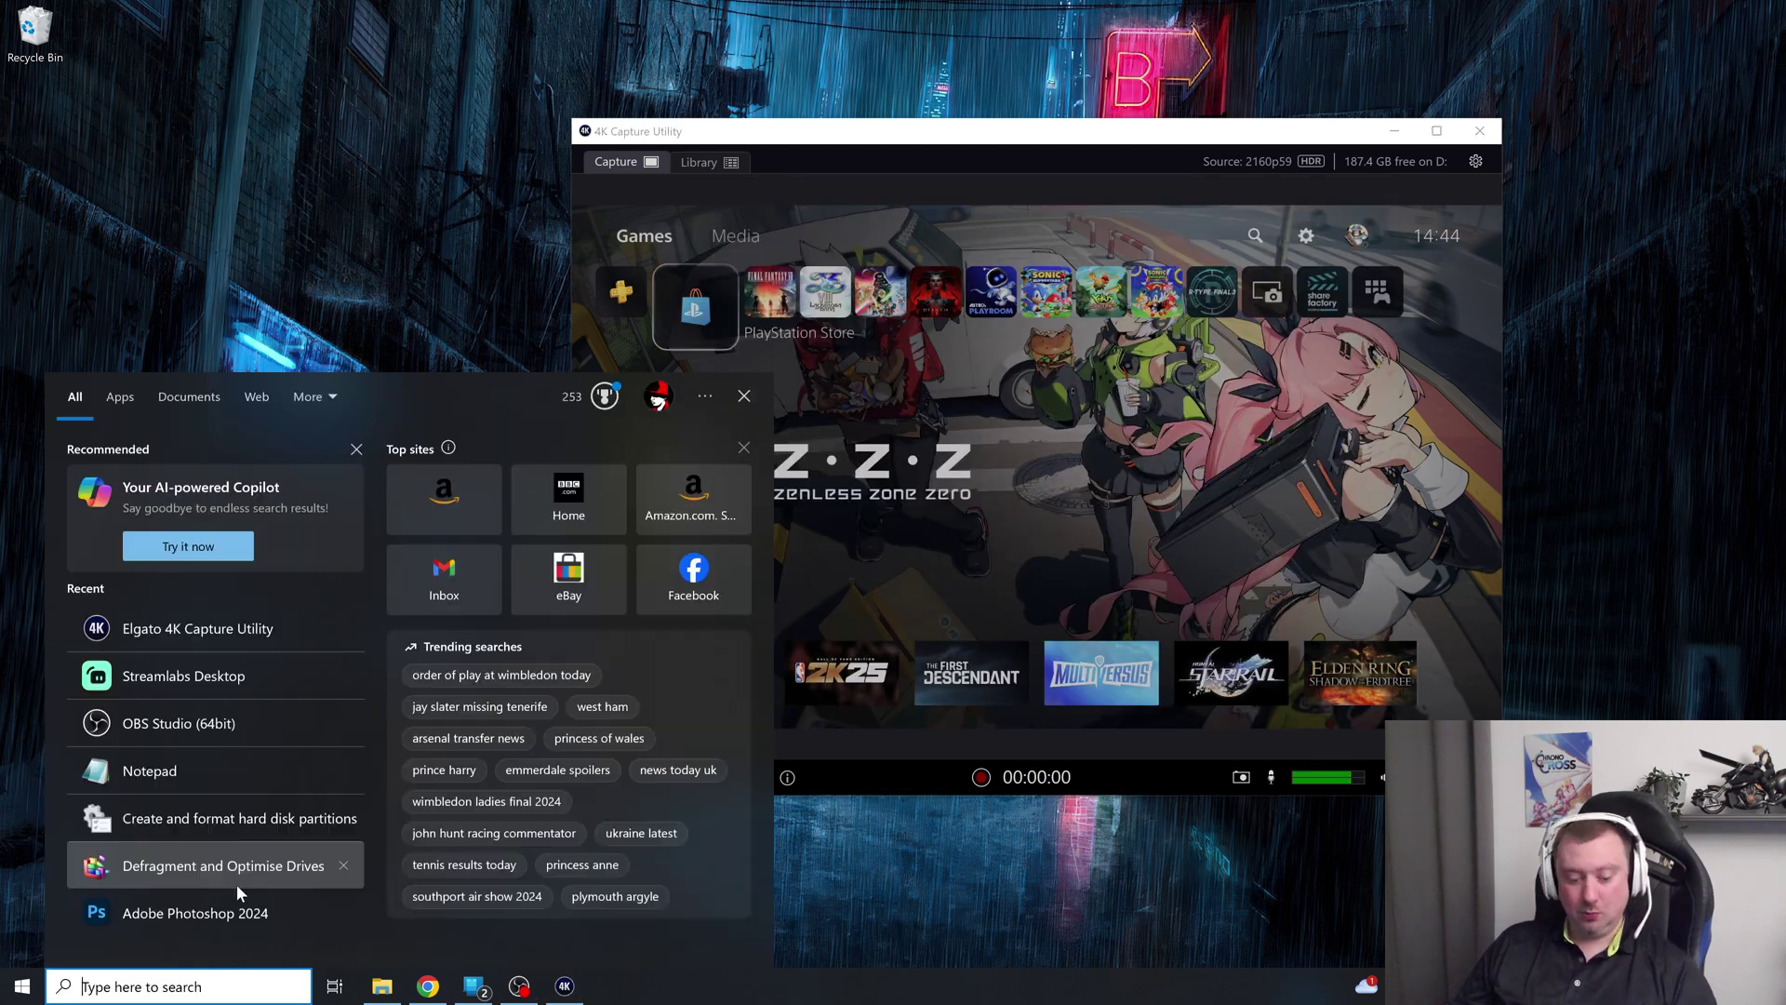
pyautogui.write('st')
pyautogui.click(202, 465)
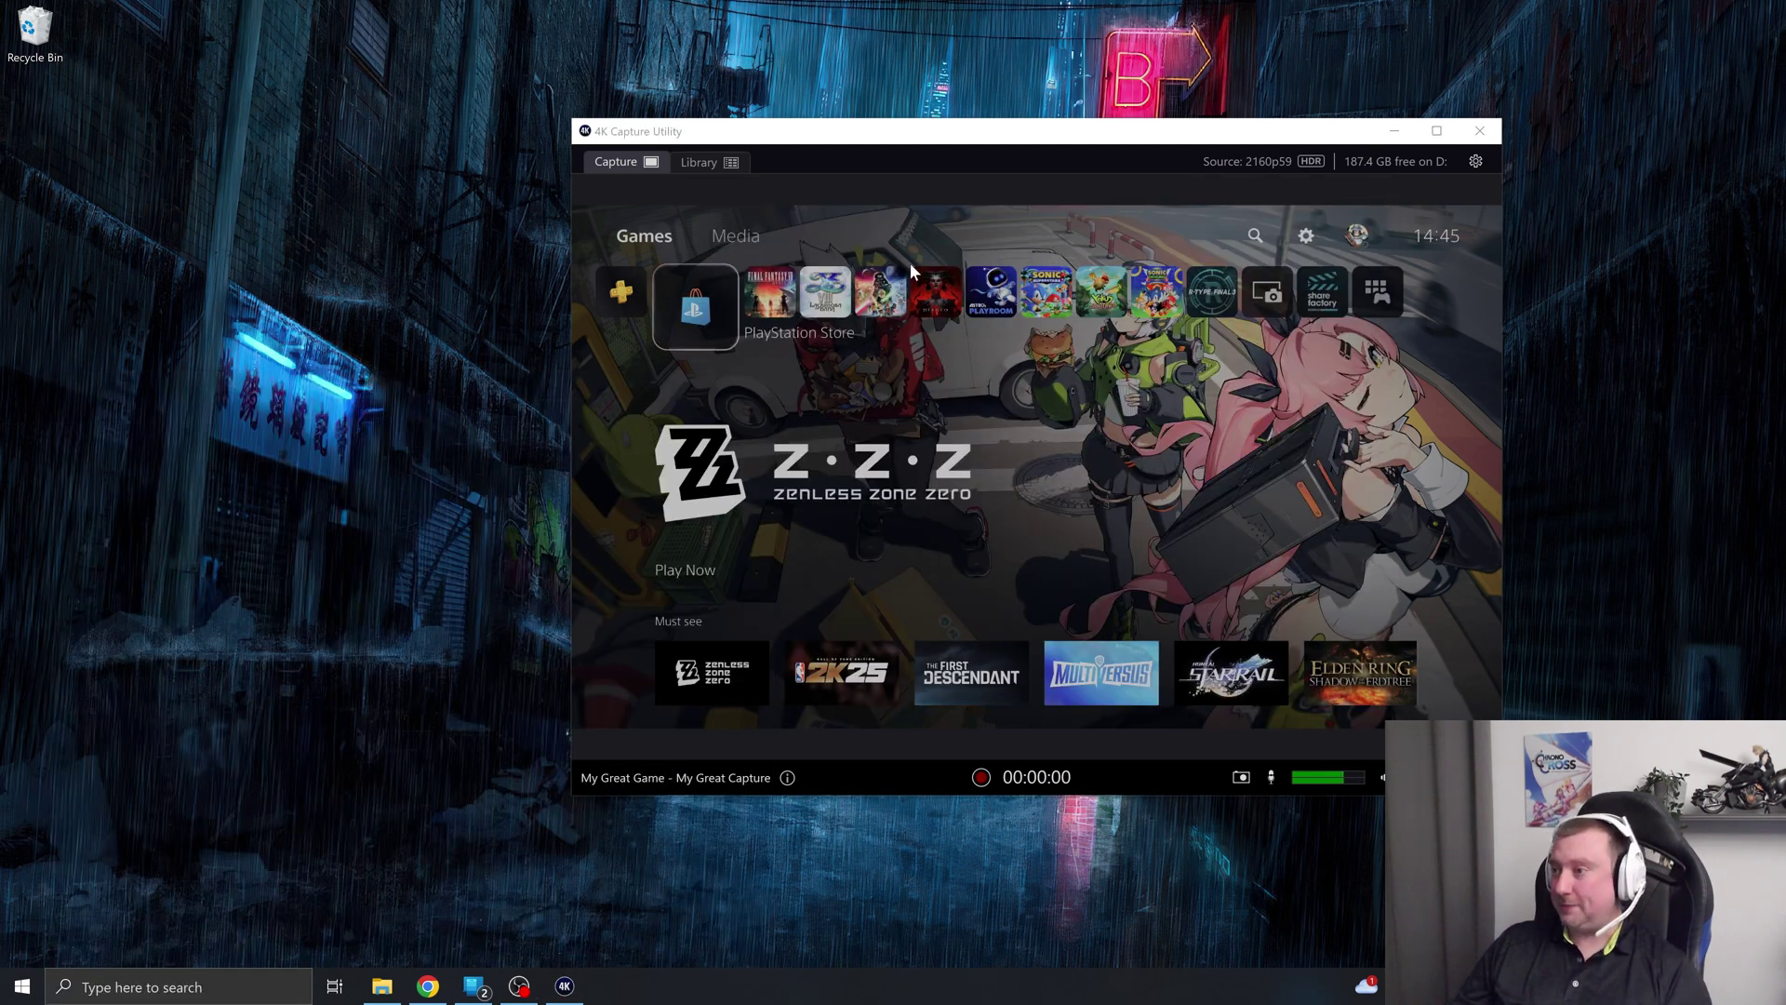
pyautogui.moveTo(1068, 131); pyautogui.dragTo(1260, 134)
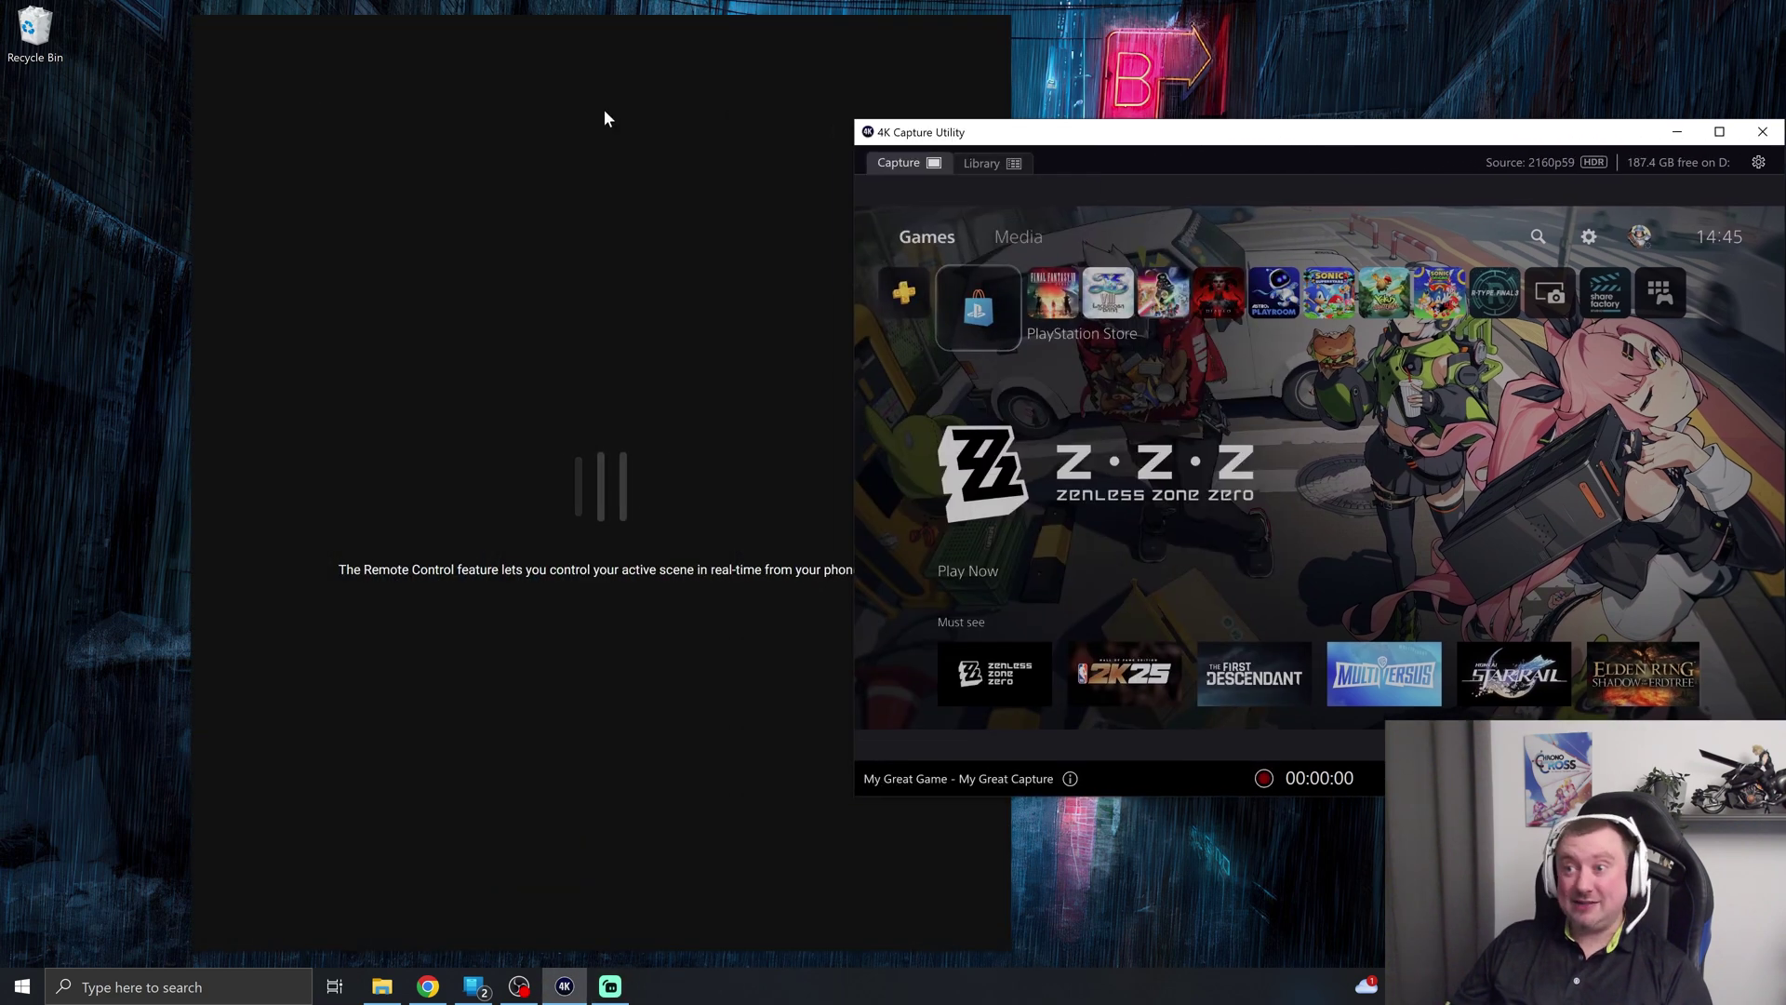
pyautogui.moveTo(629, 19); pyautogui.dragTo(456, 39)
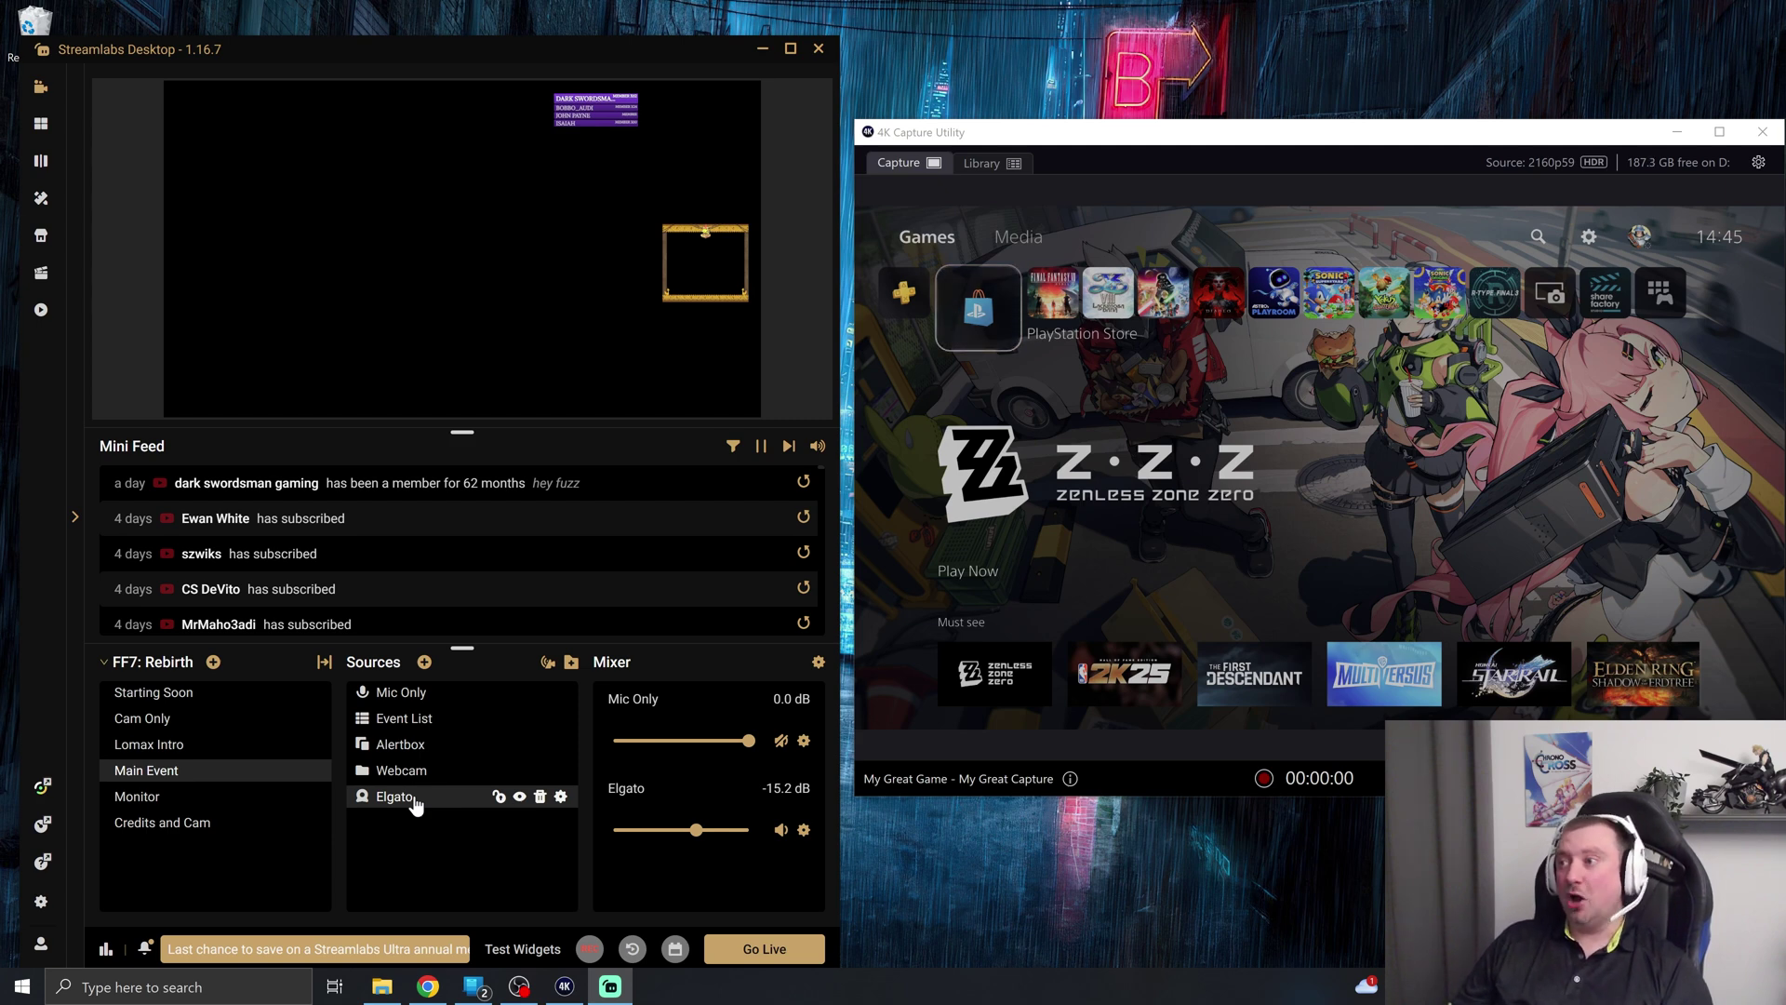
pyautogui.click(951, 162)
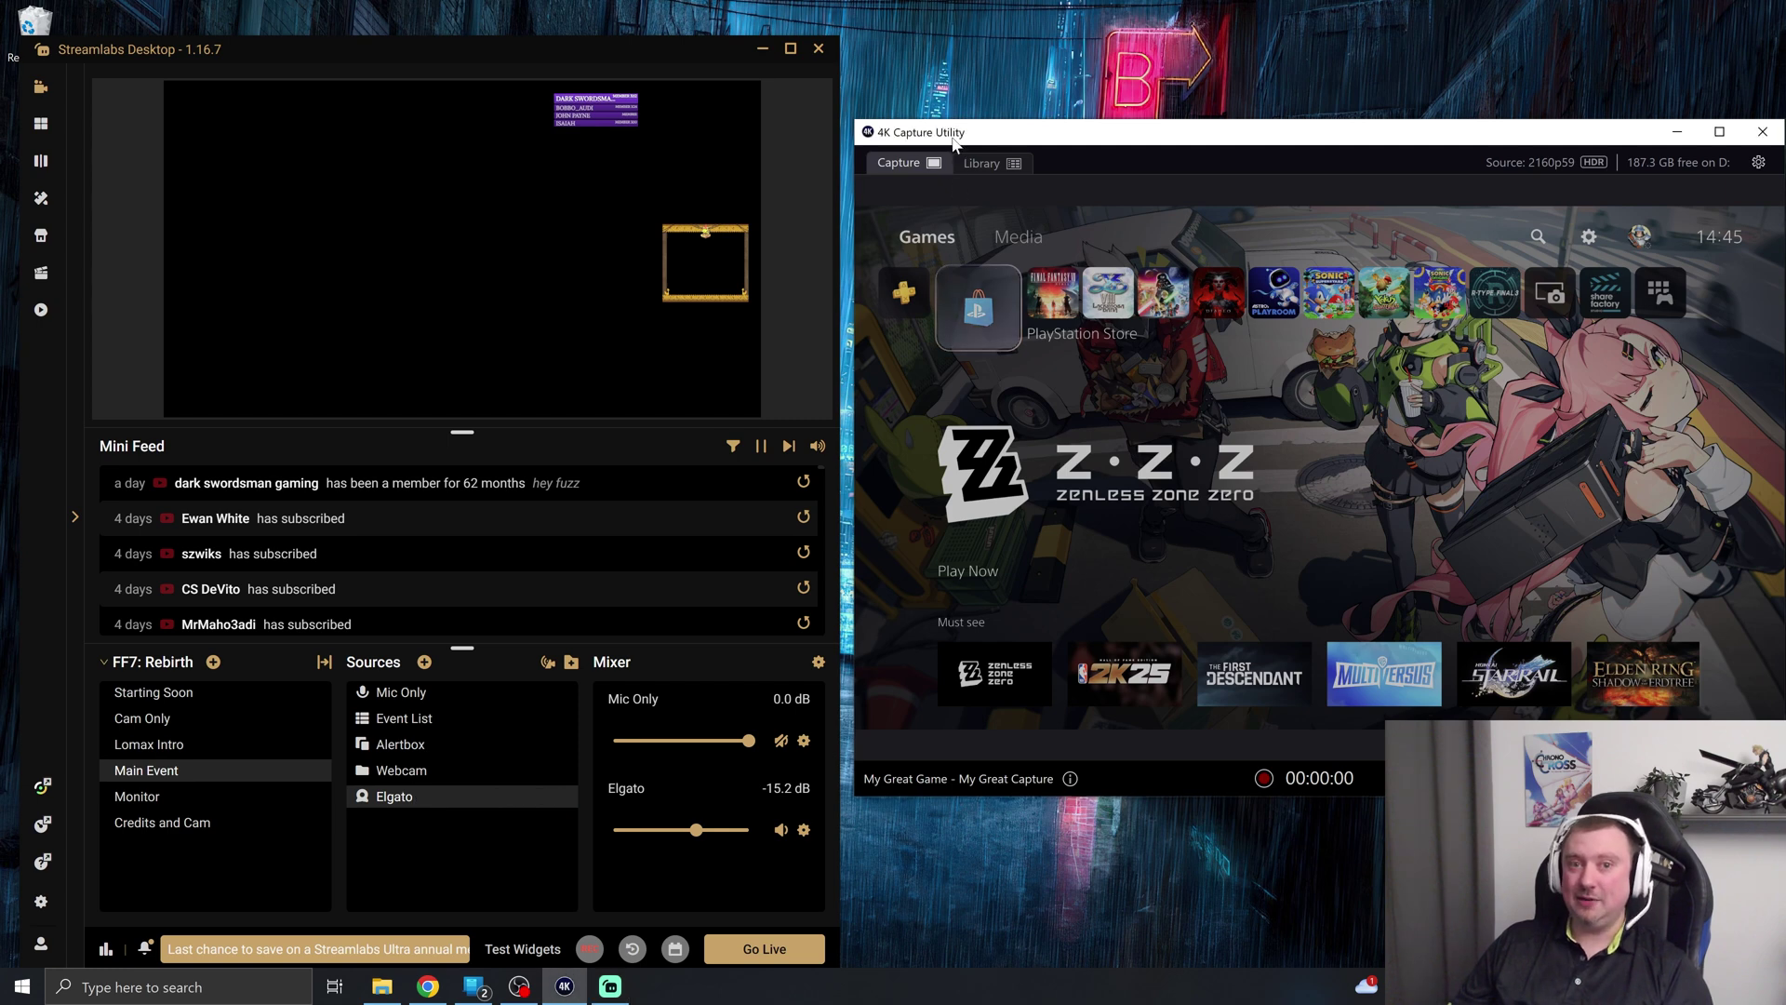
pyautogui.moveTo(400, 814)
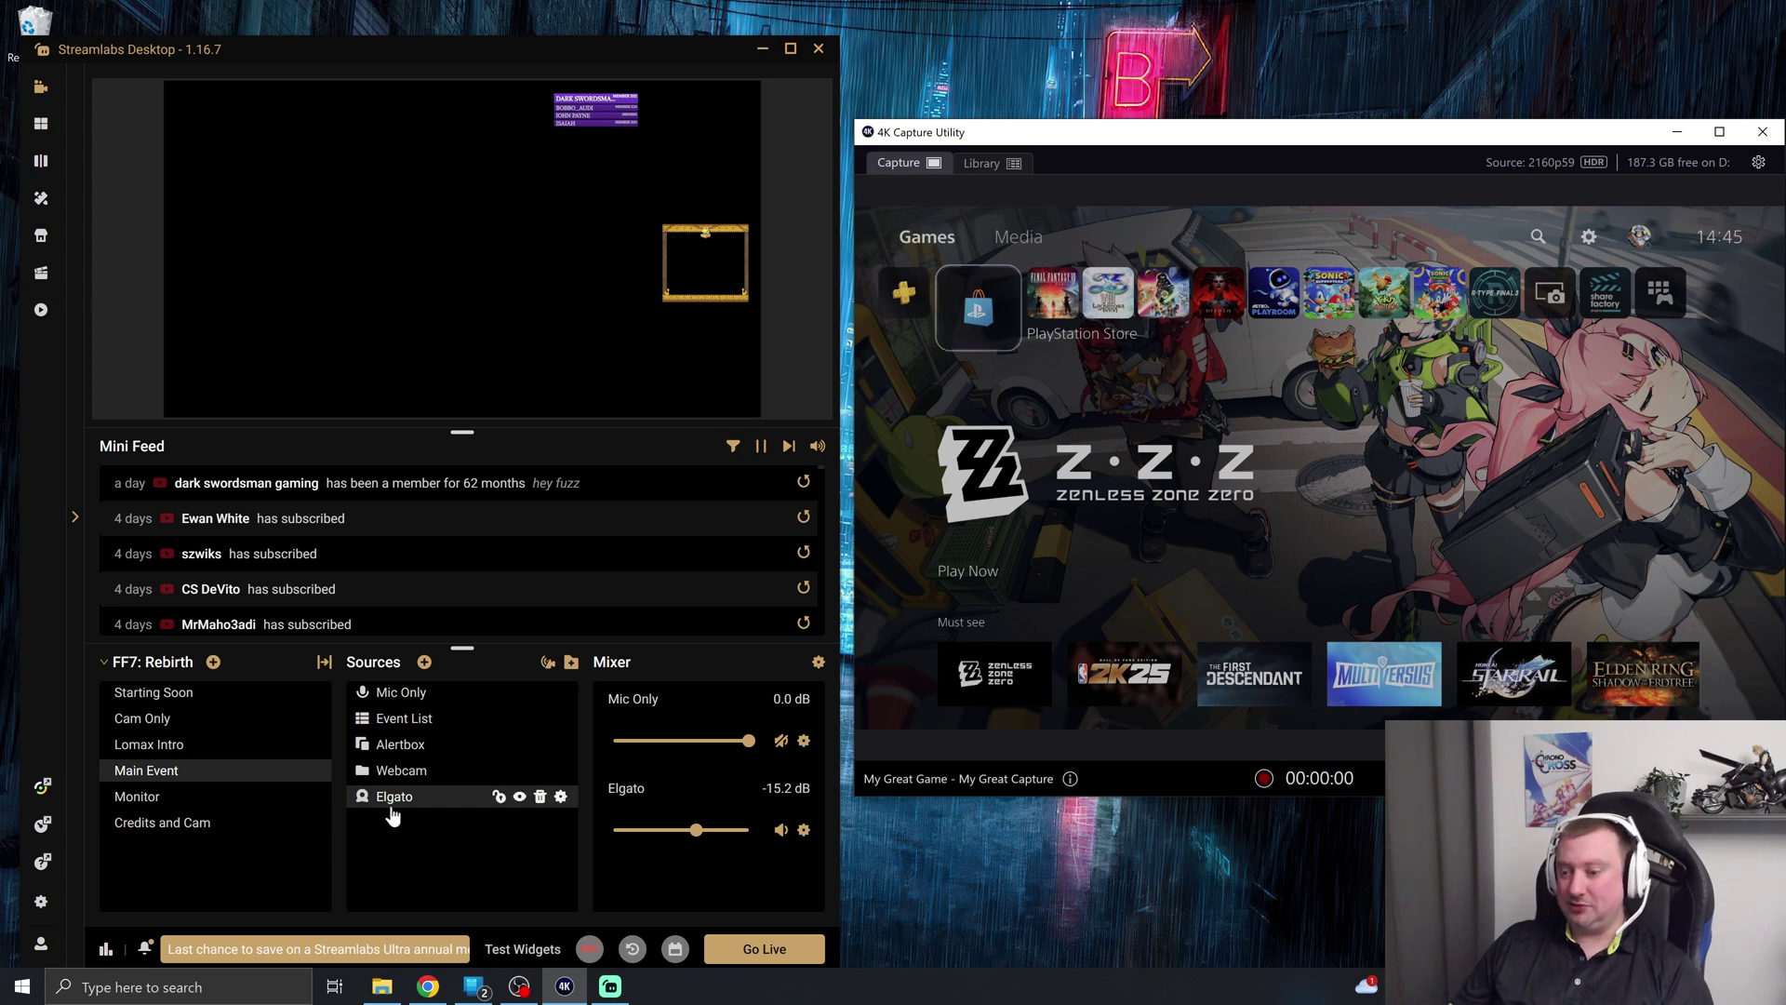
# - Choose NDI source in the Add Source list and create it named '4K Capture Utility'
pyautogui.click(426, 662)
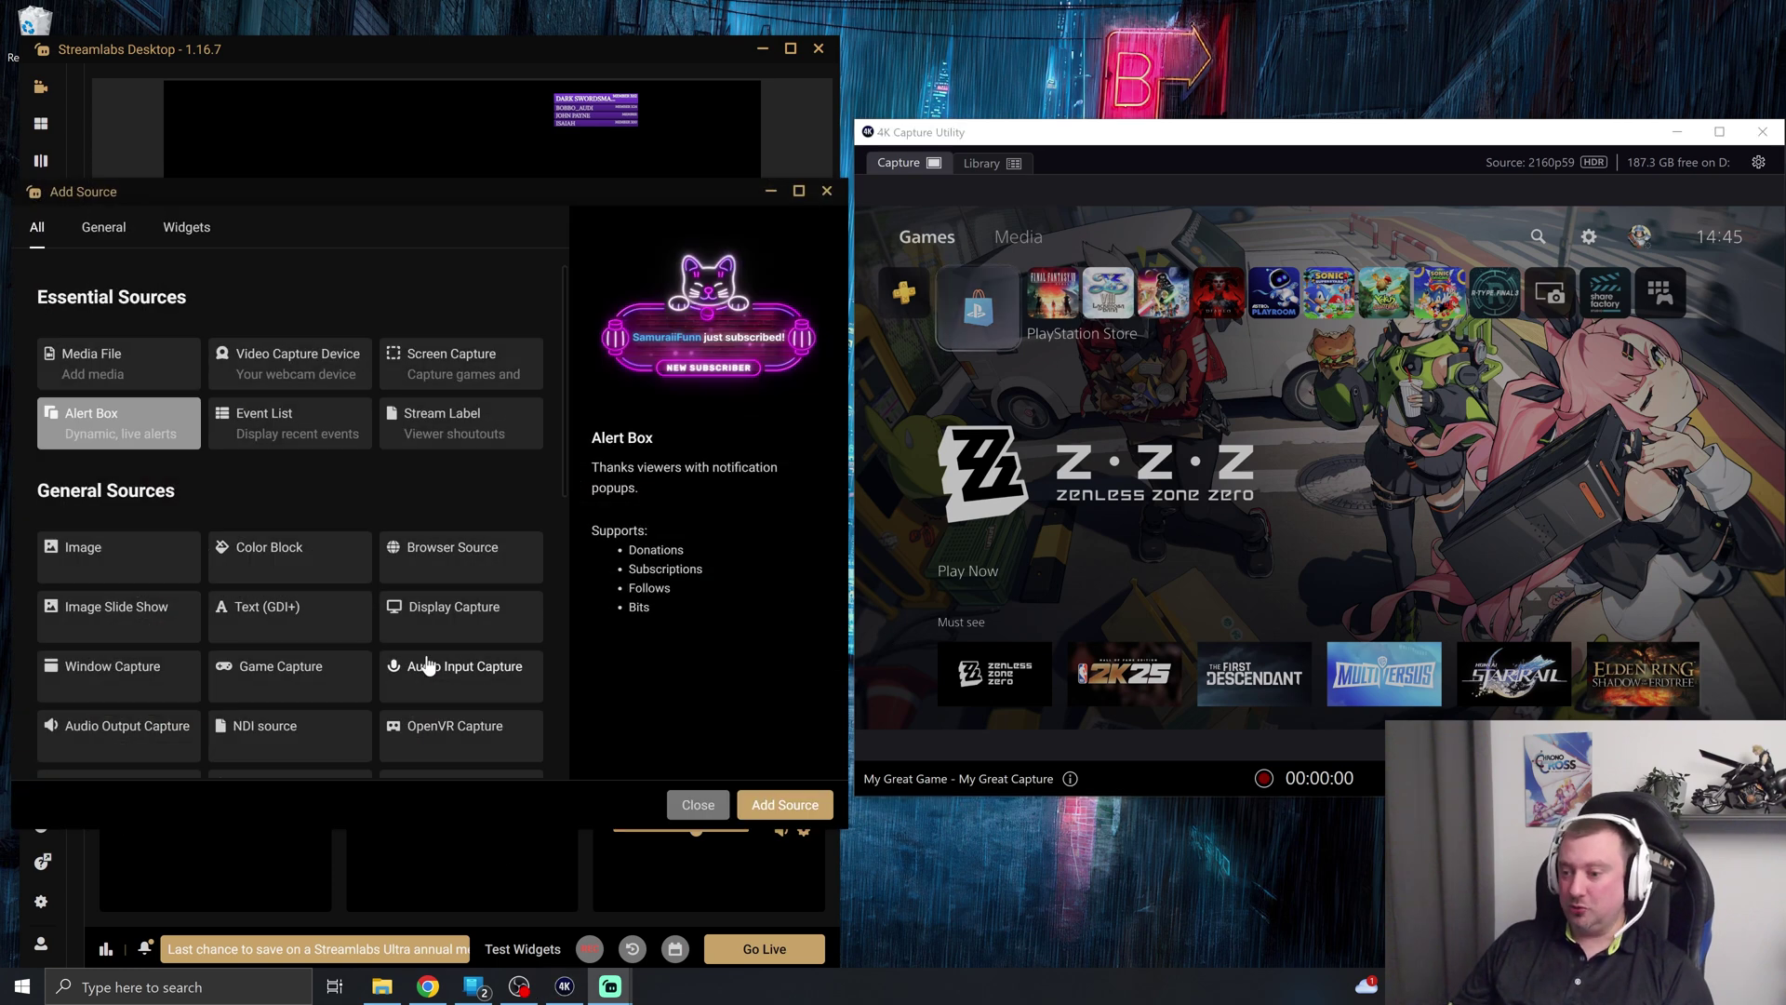
pyautogui.scroll(-2, 417, 579)
pyautogui.scroll(-1, 416, 579)
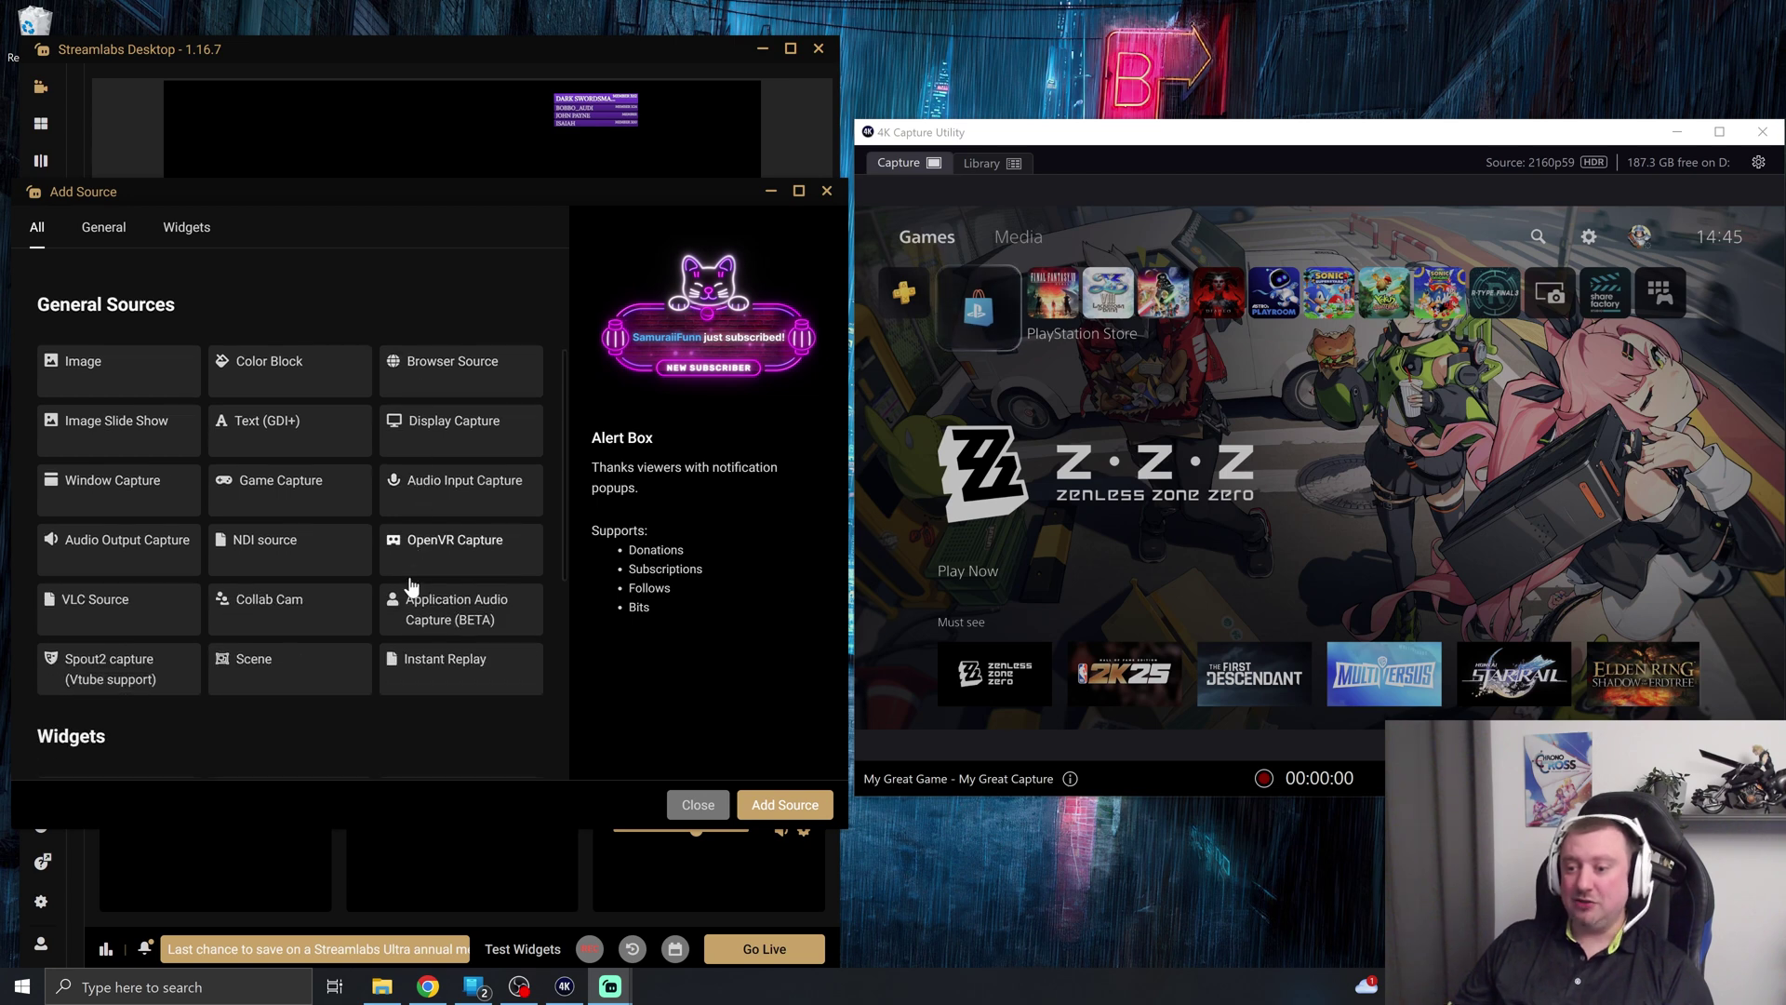
pyautogui.click(298, 563)
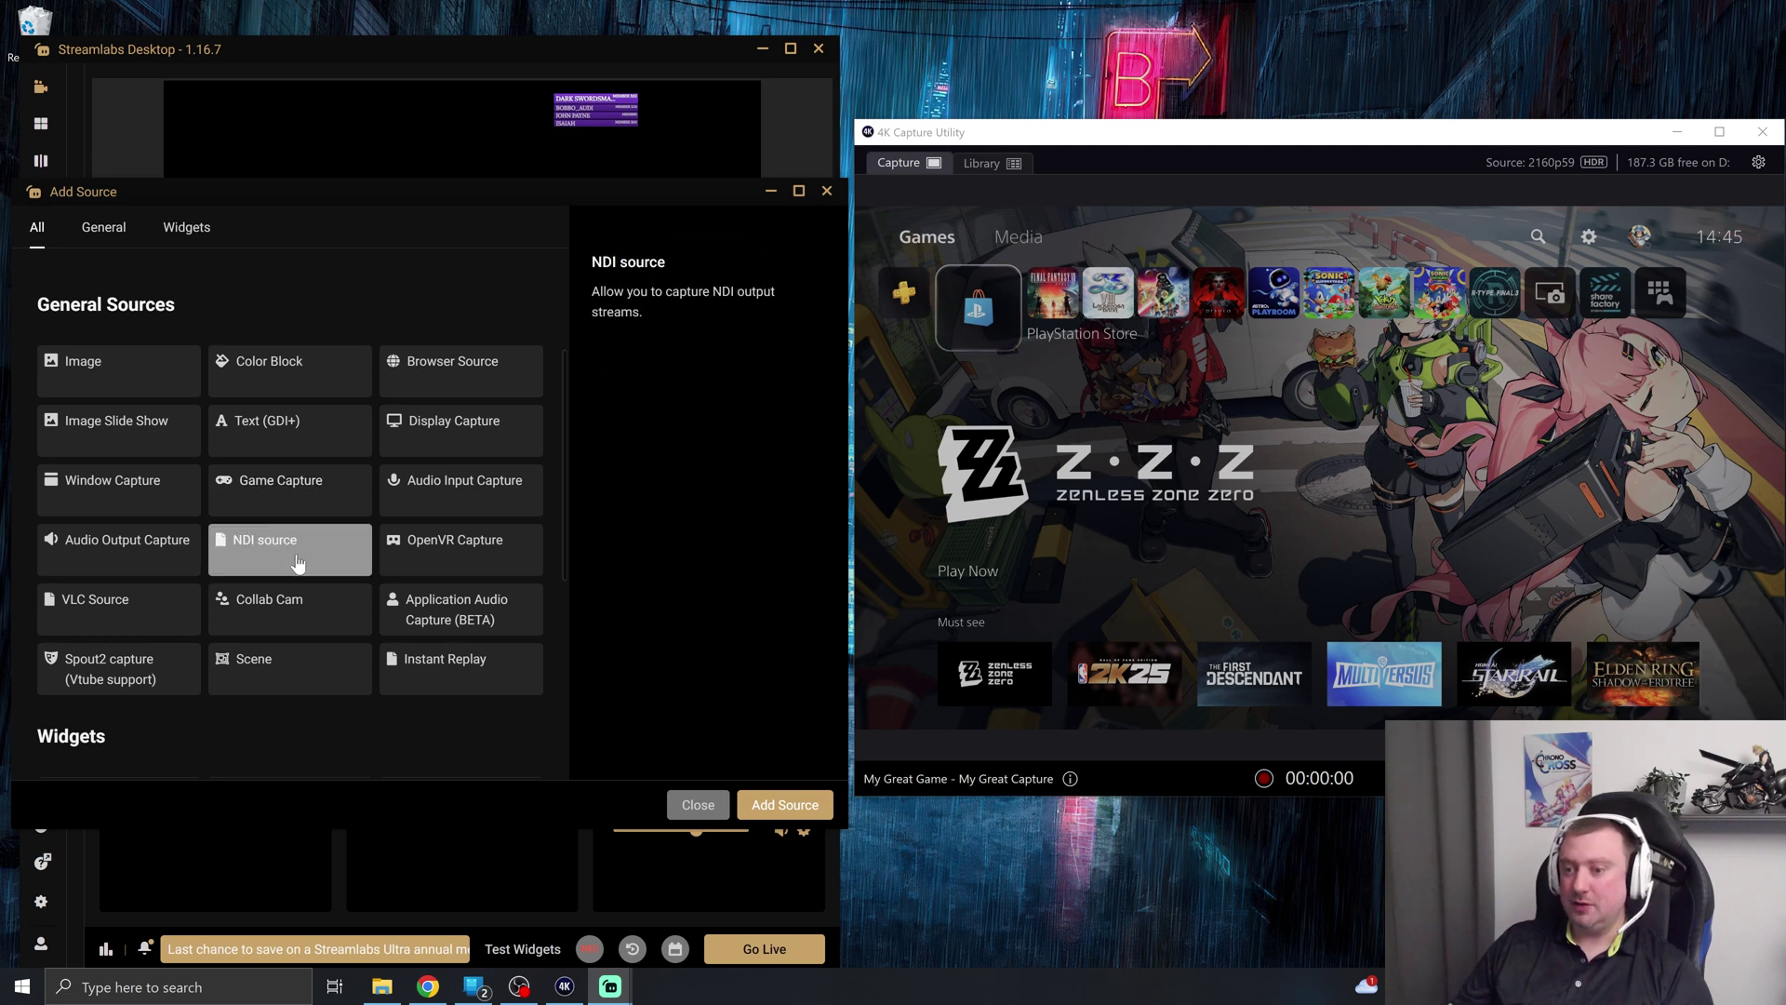
pyautogui.click(786, 805)
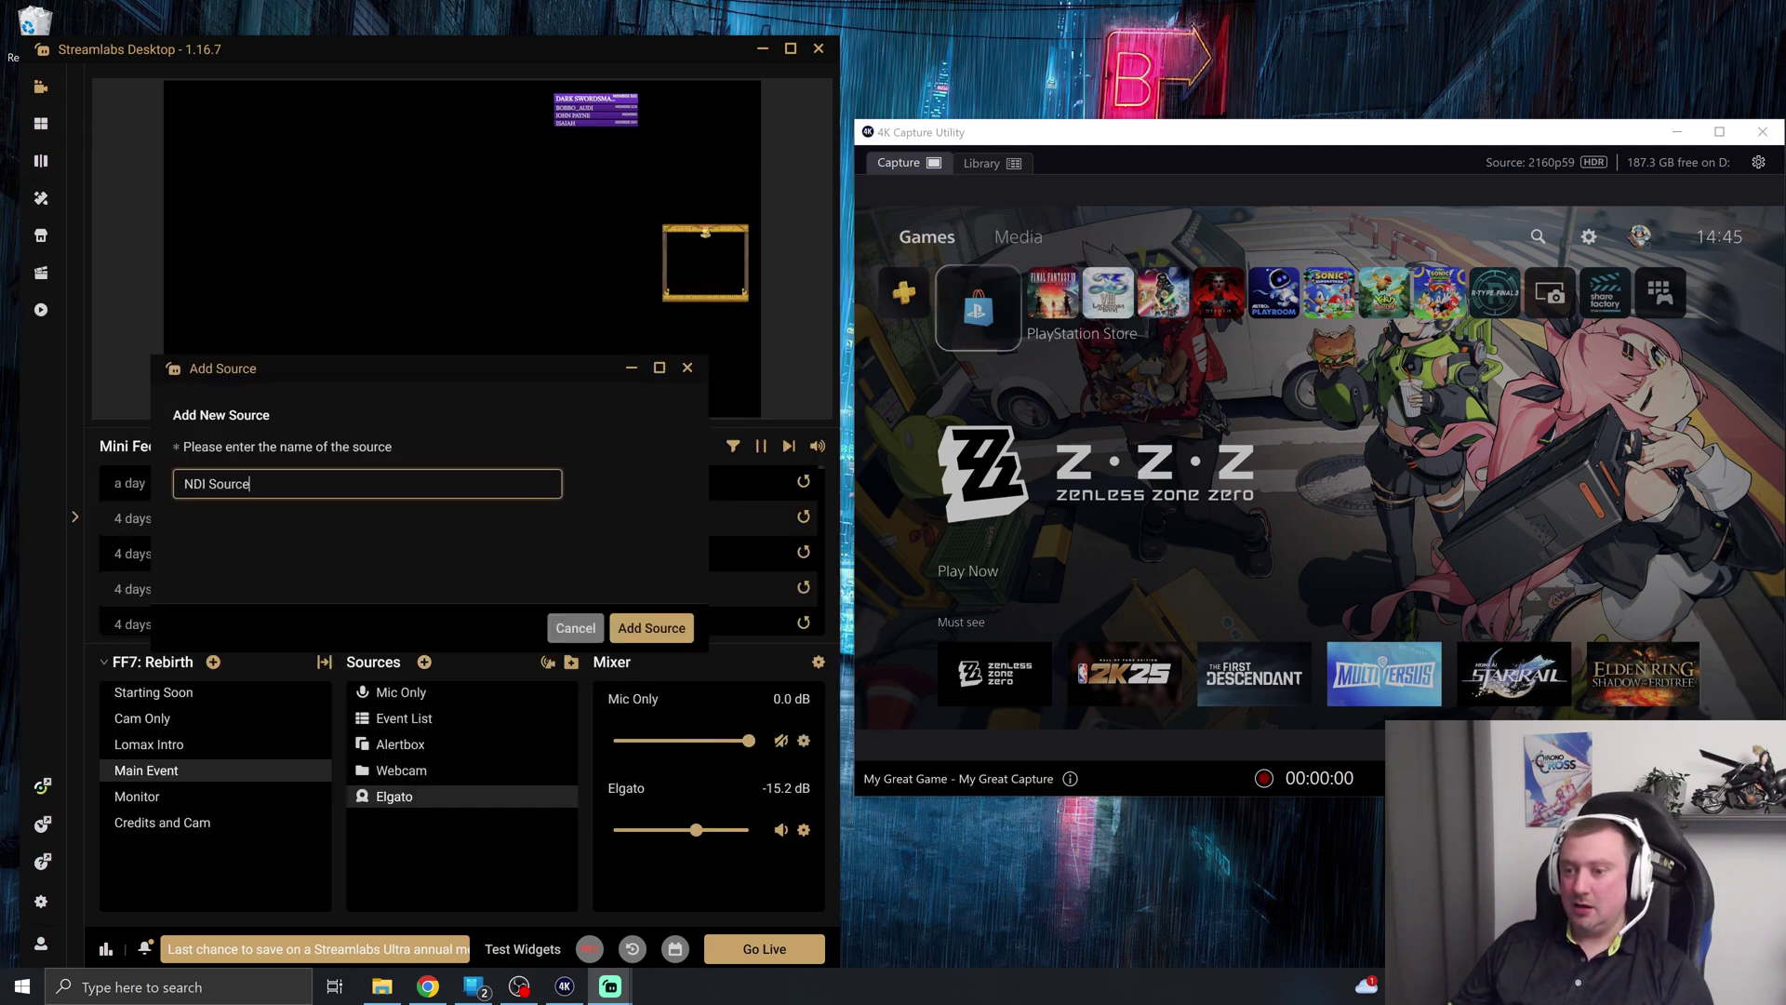
pyautogui.write('4')
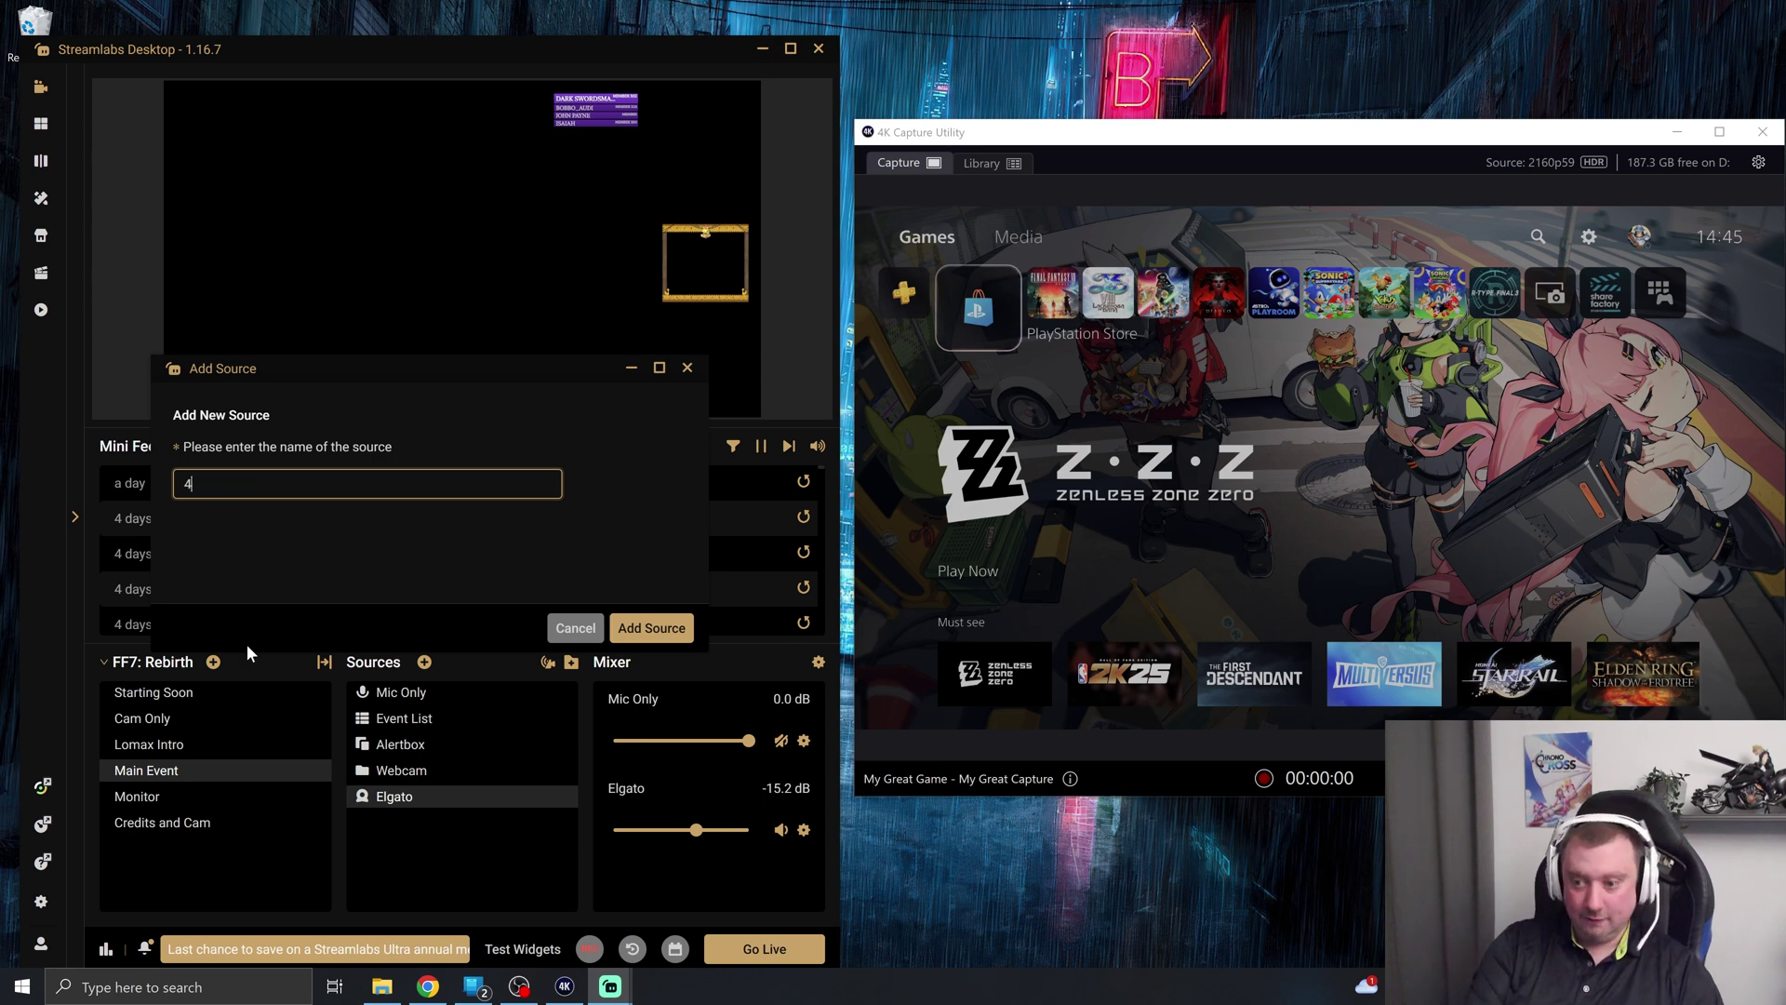
pyautogui.write('K Capture ')
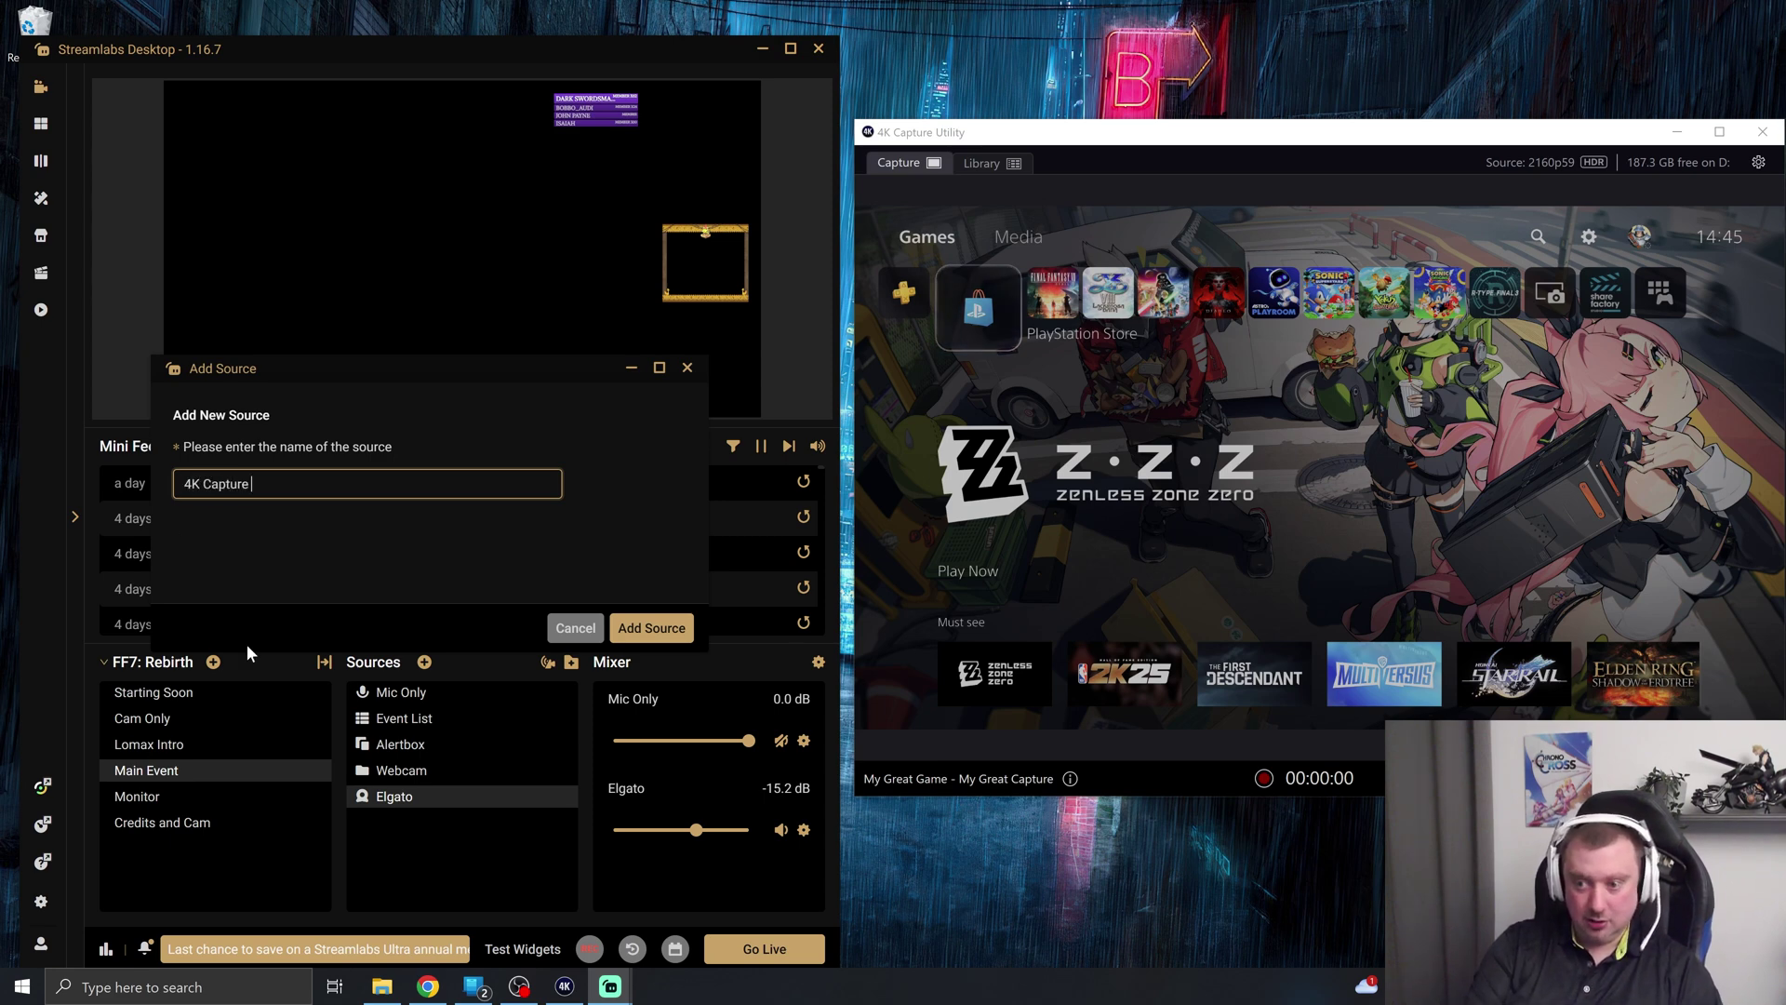
pyautogui.write('Utility')
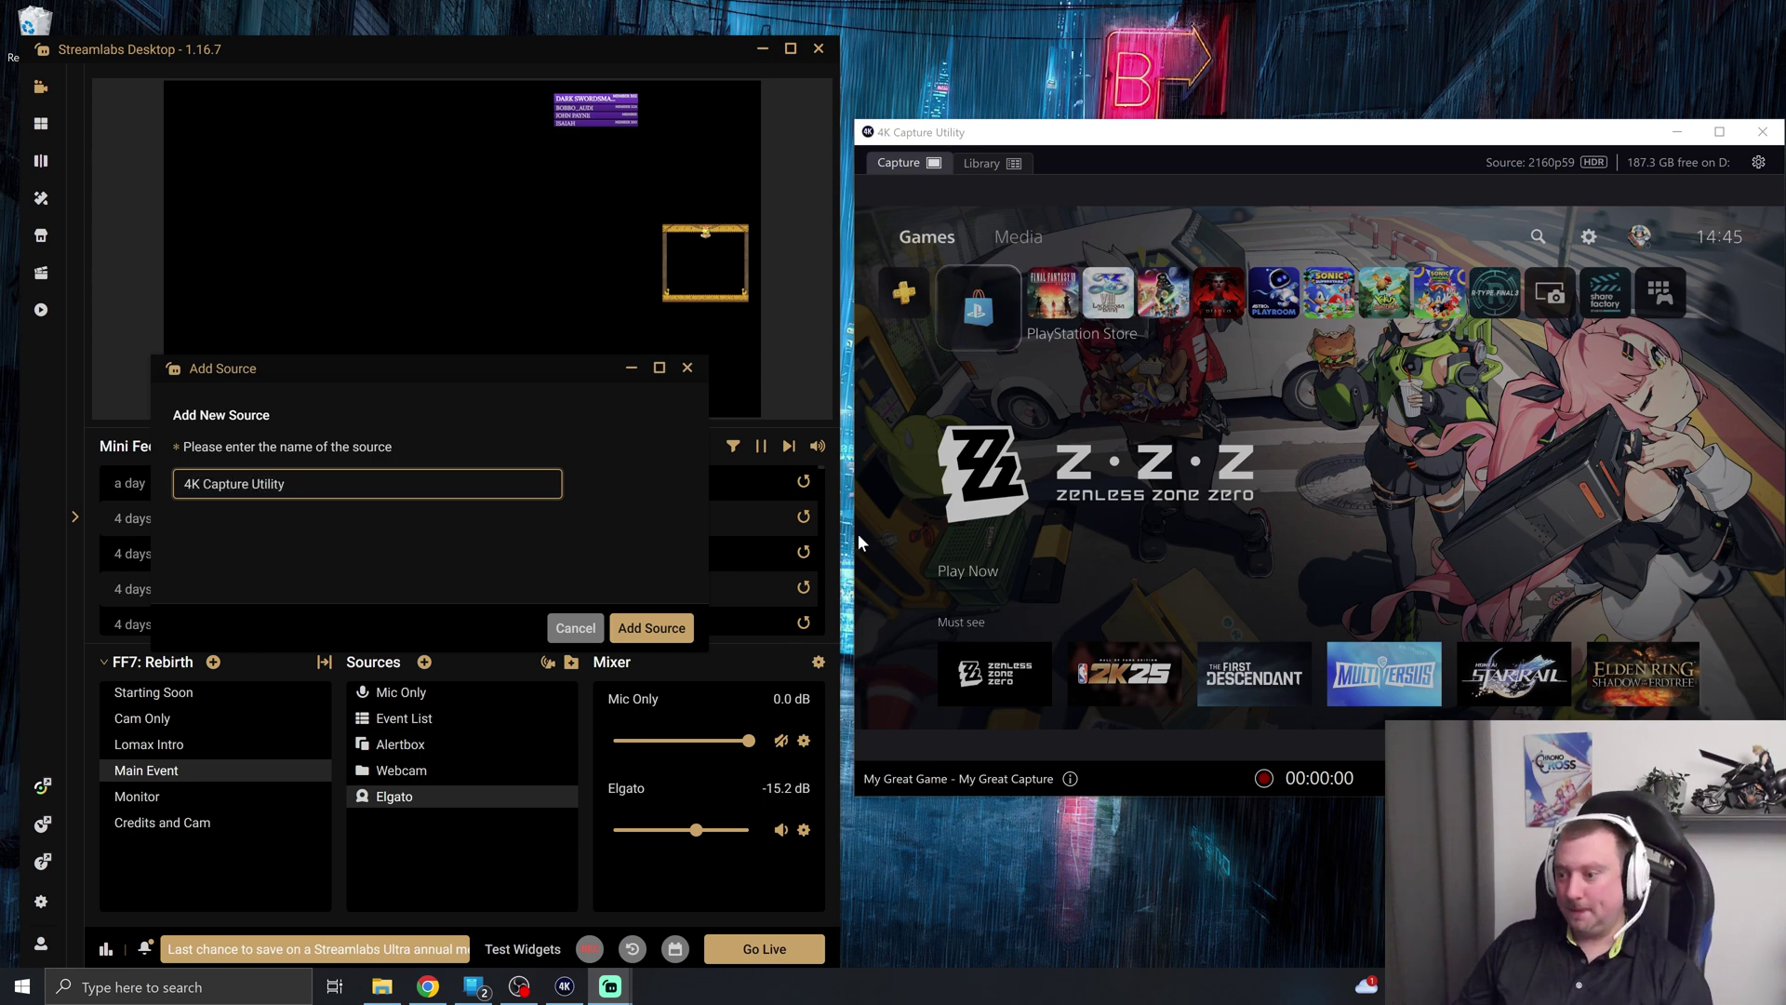
pyautogui.click(651, 628)
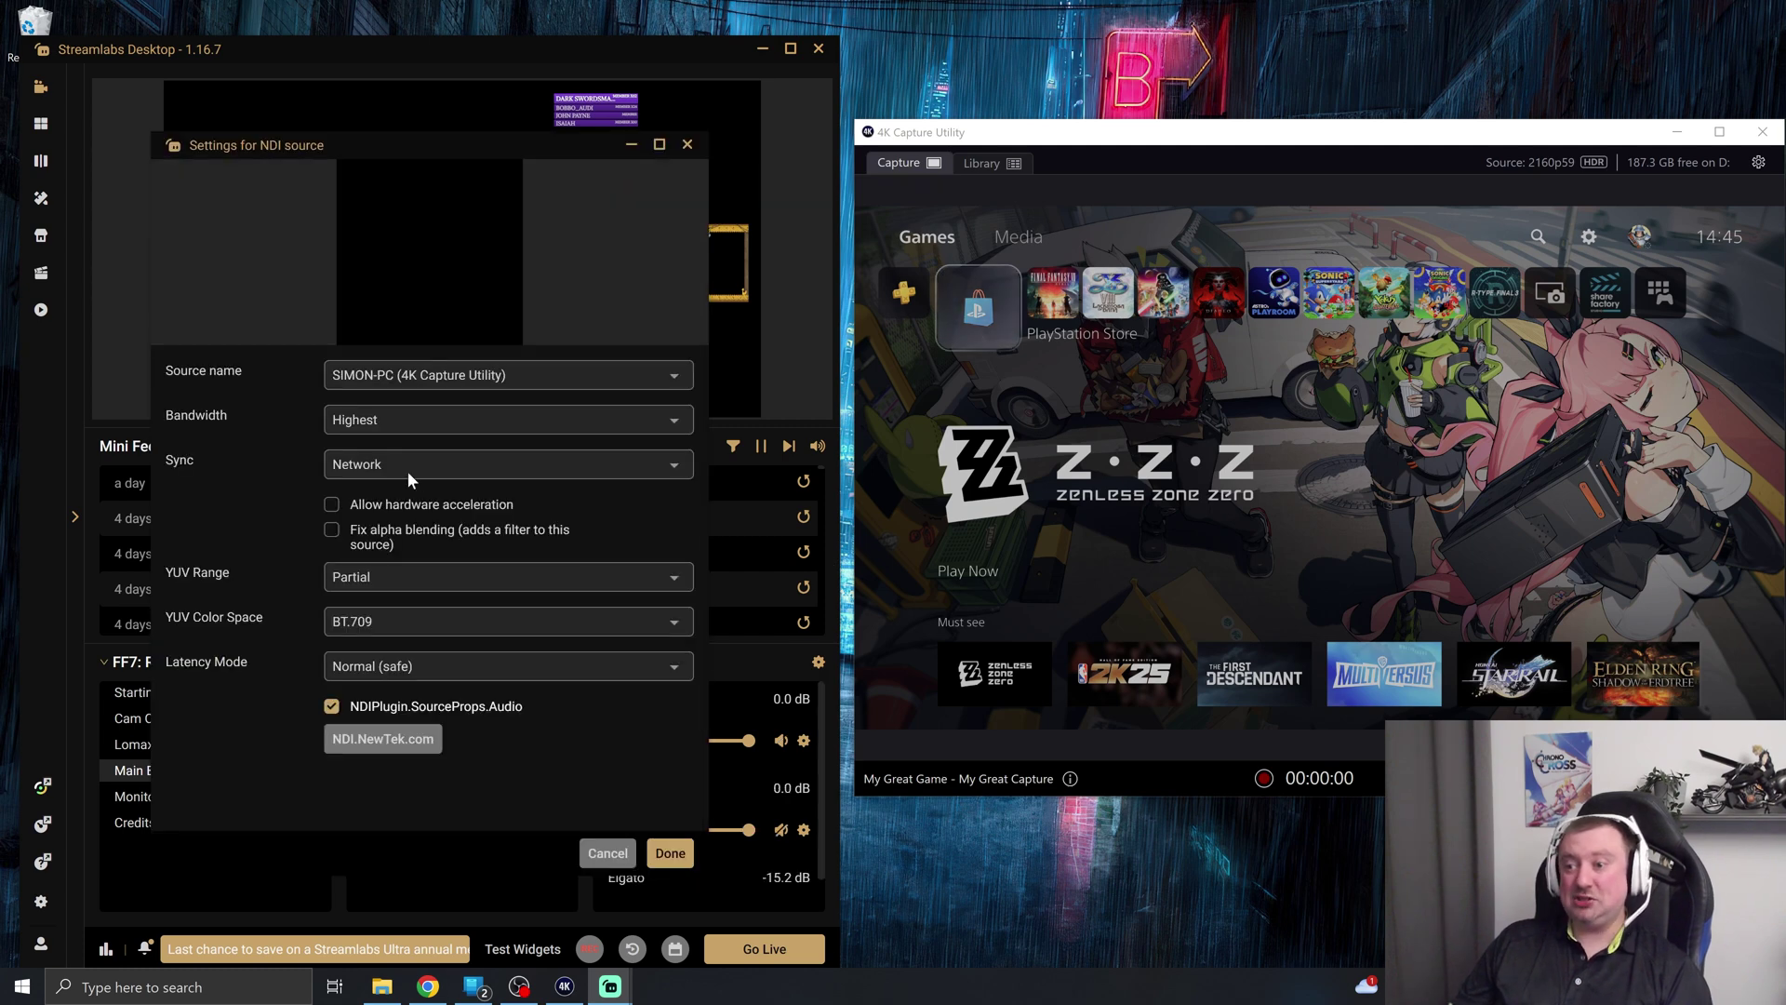
# - Set the NDI source's Sync to Source Timing and save its settings
pyautogui.moveTo(986, 130); pyautogui.dragTo(952, 175)
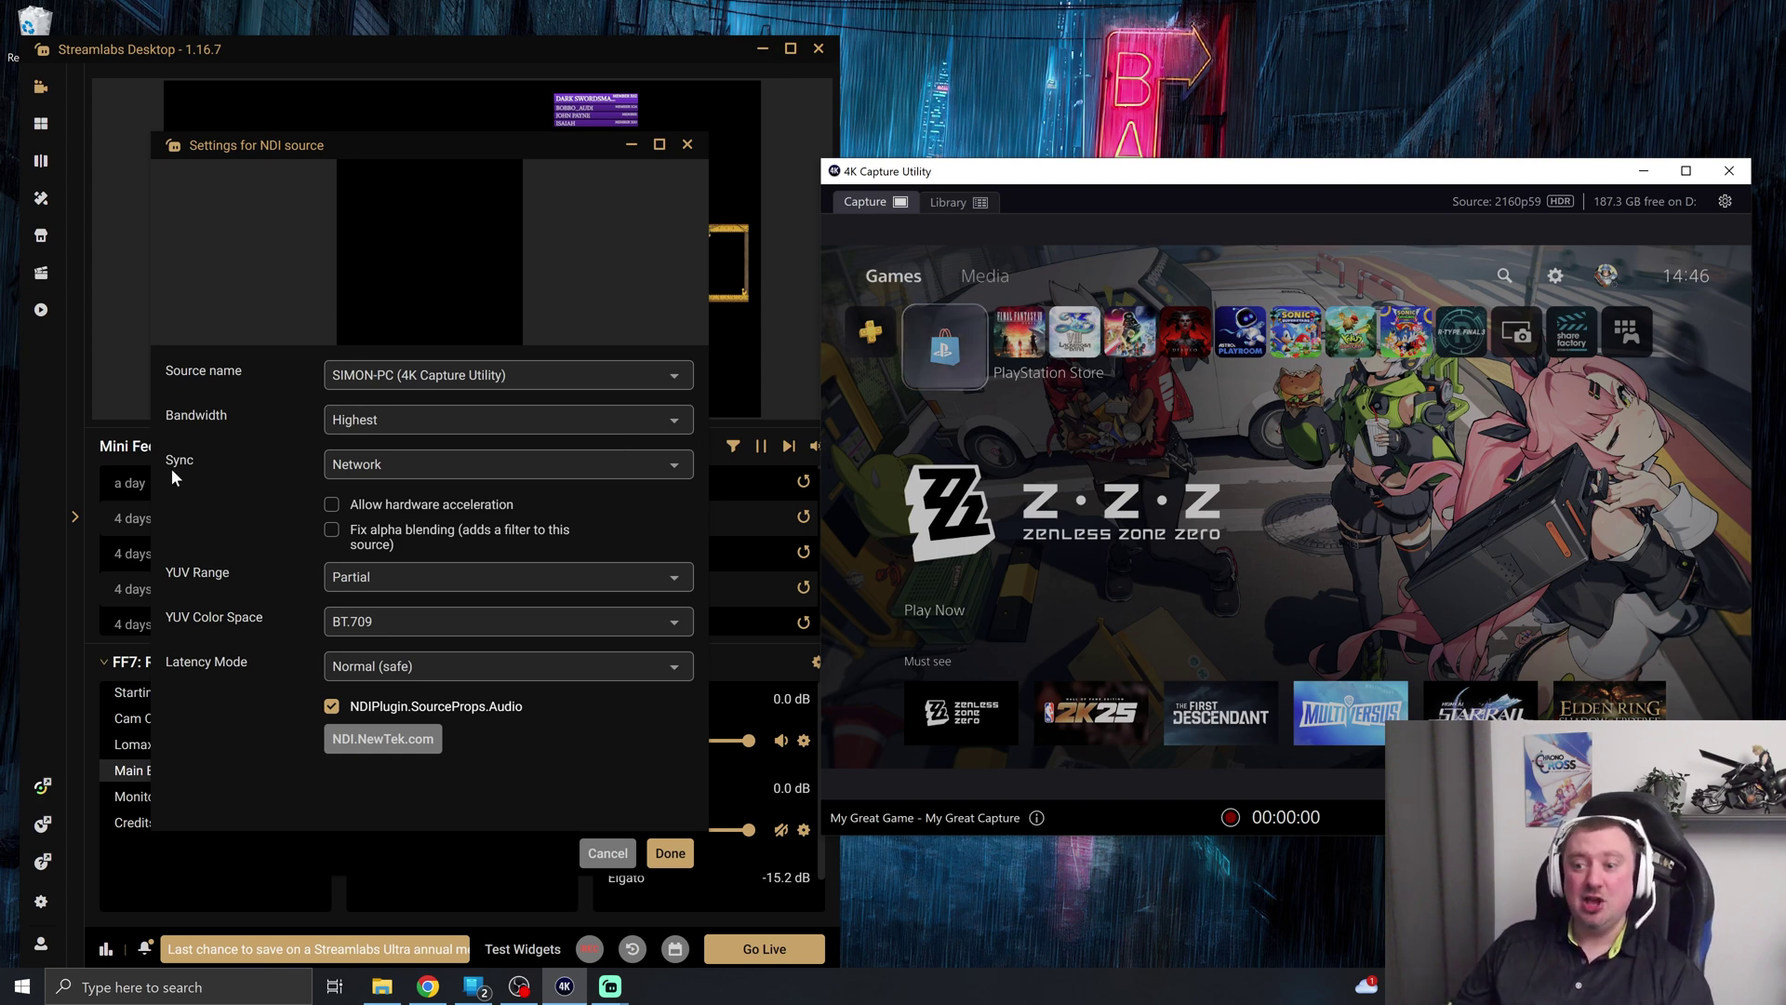
pyautogui.click(396, 472)
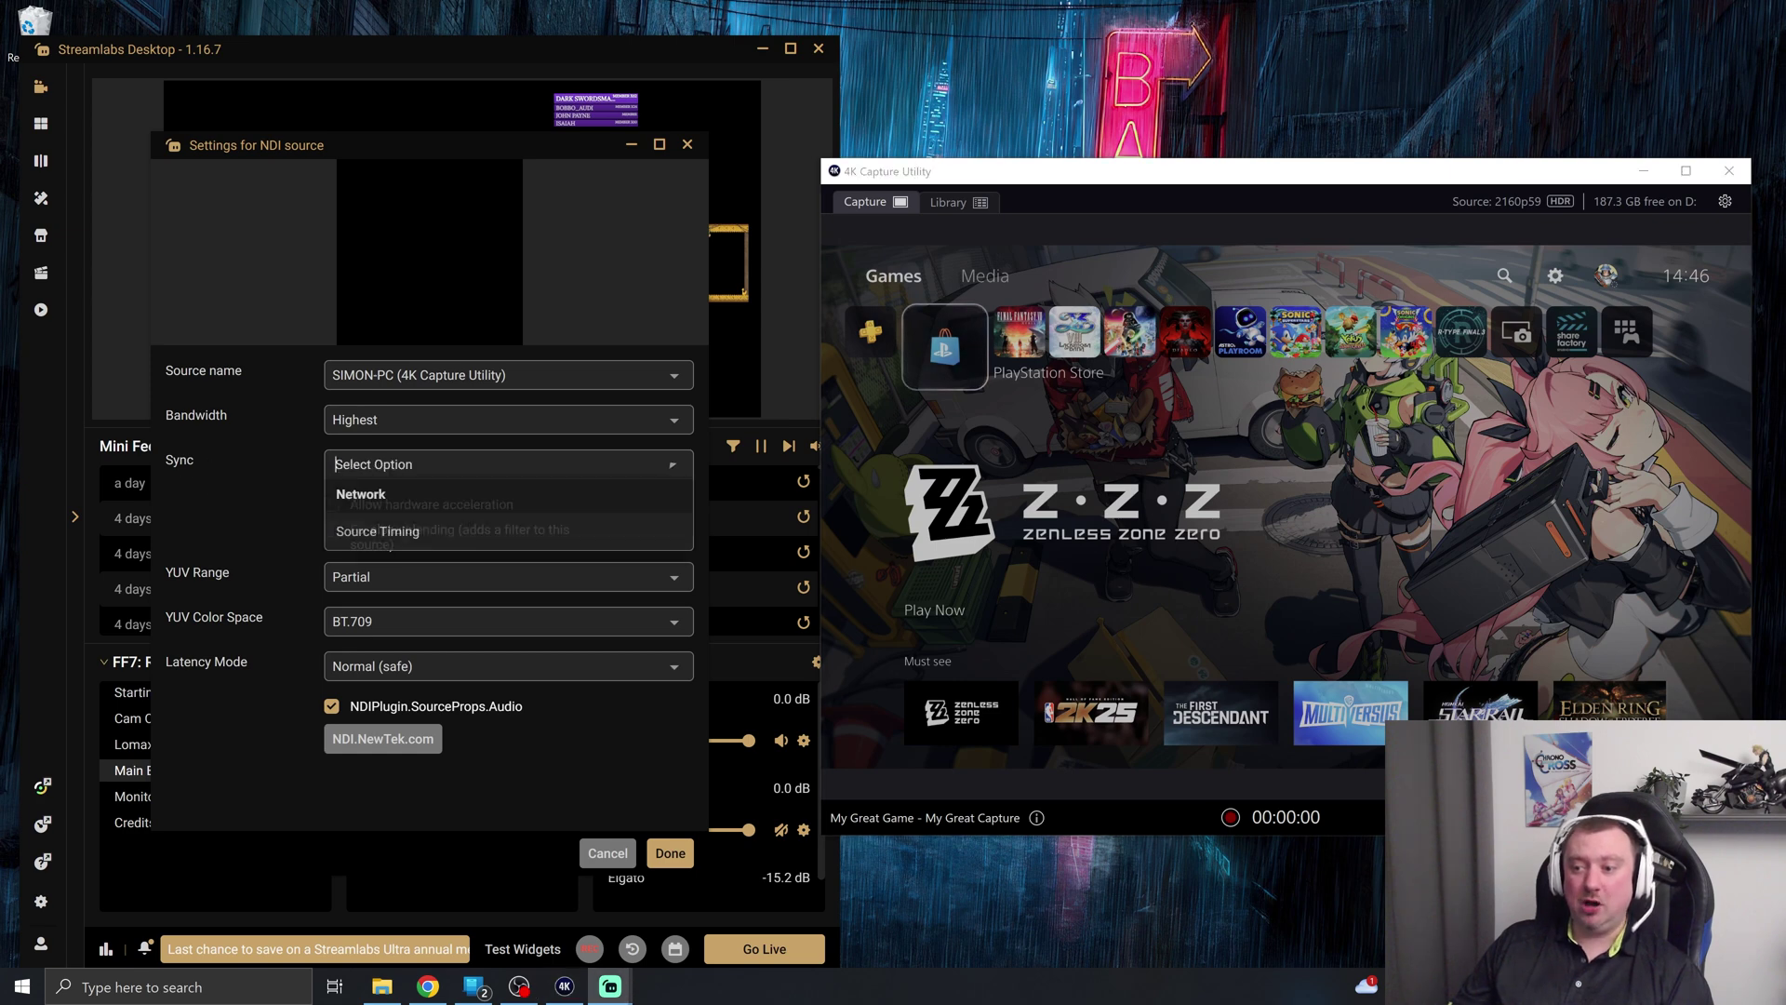
pyautogui.click(393, 534)
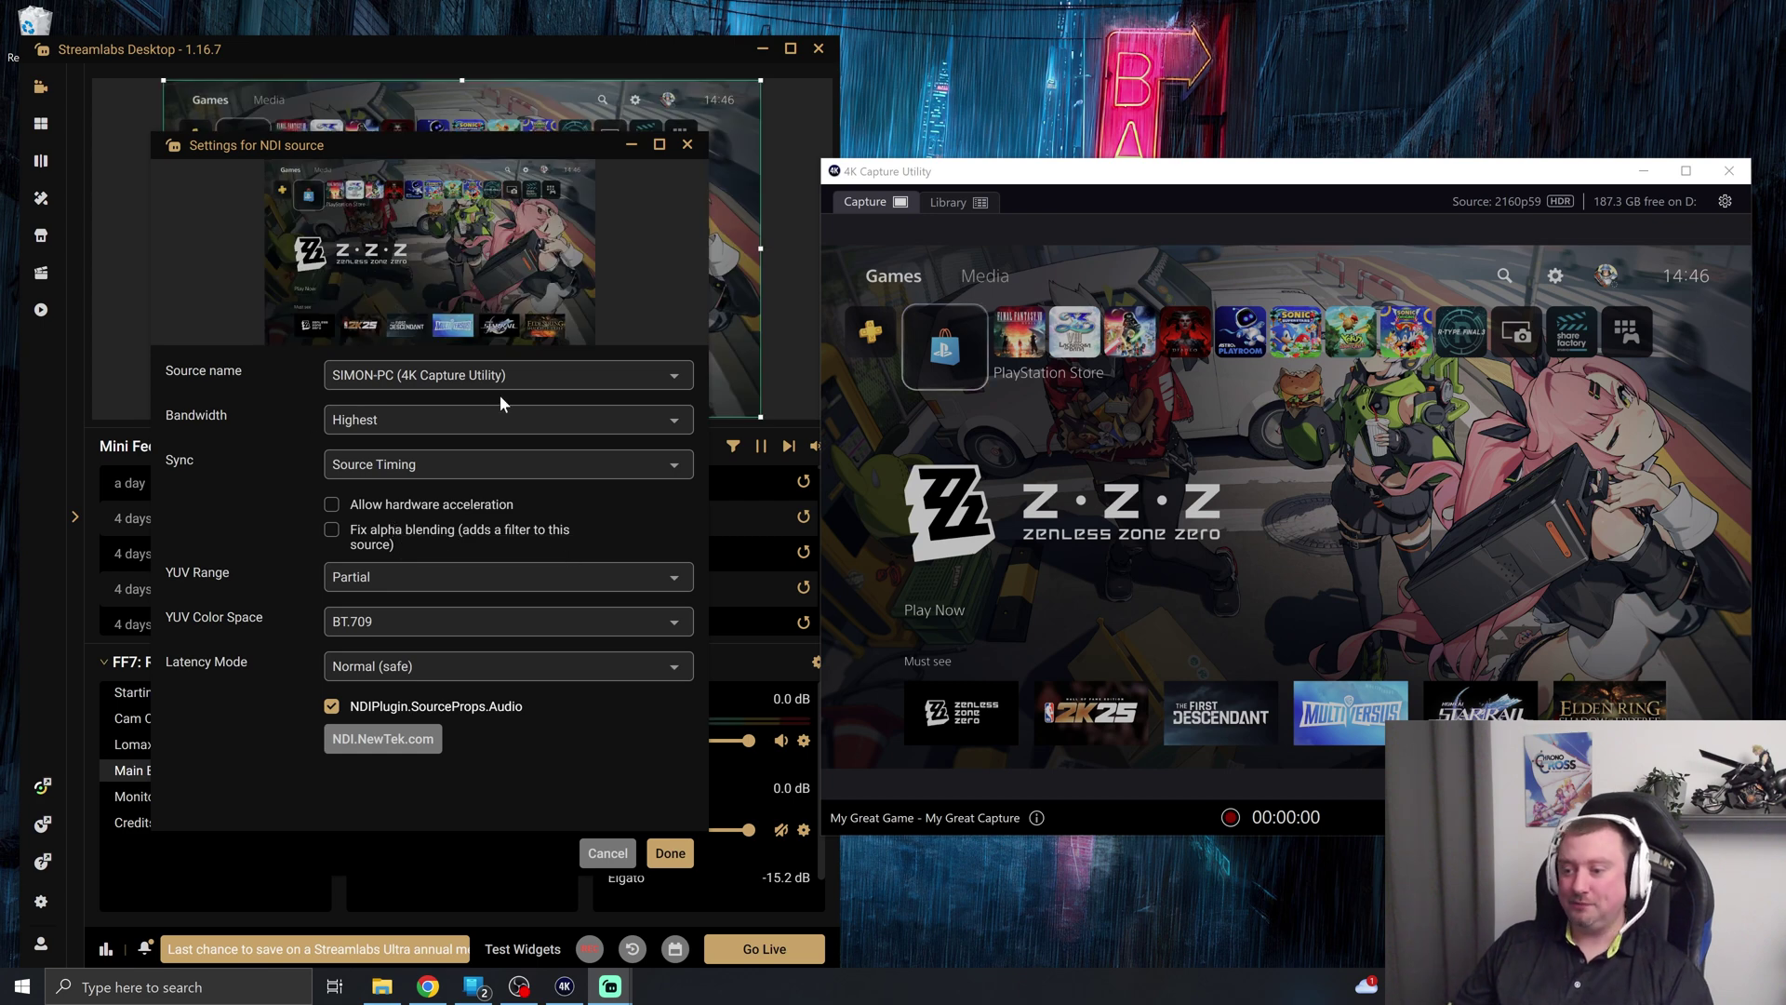
pyautogui.click(670, 853)
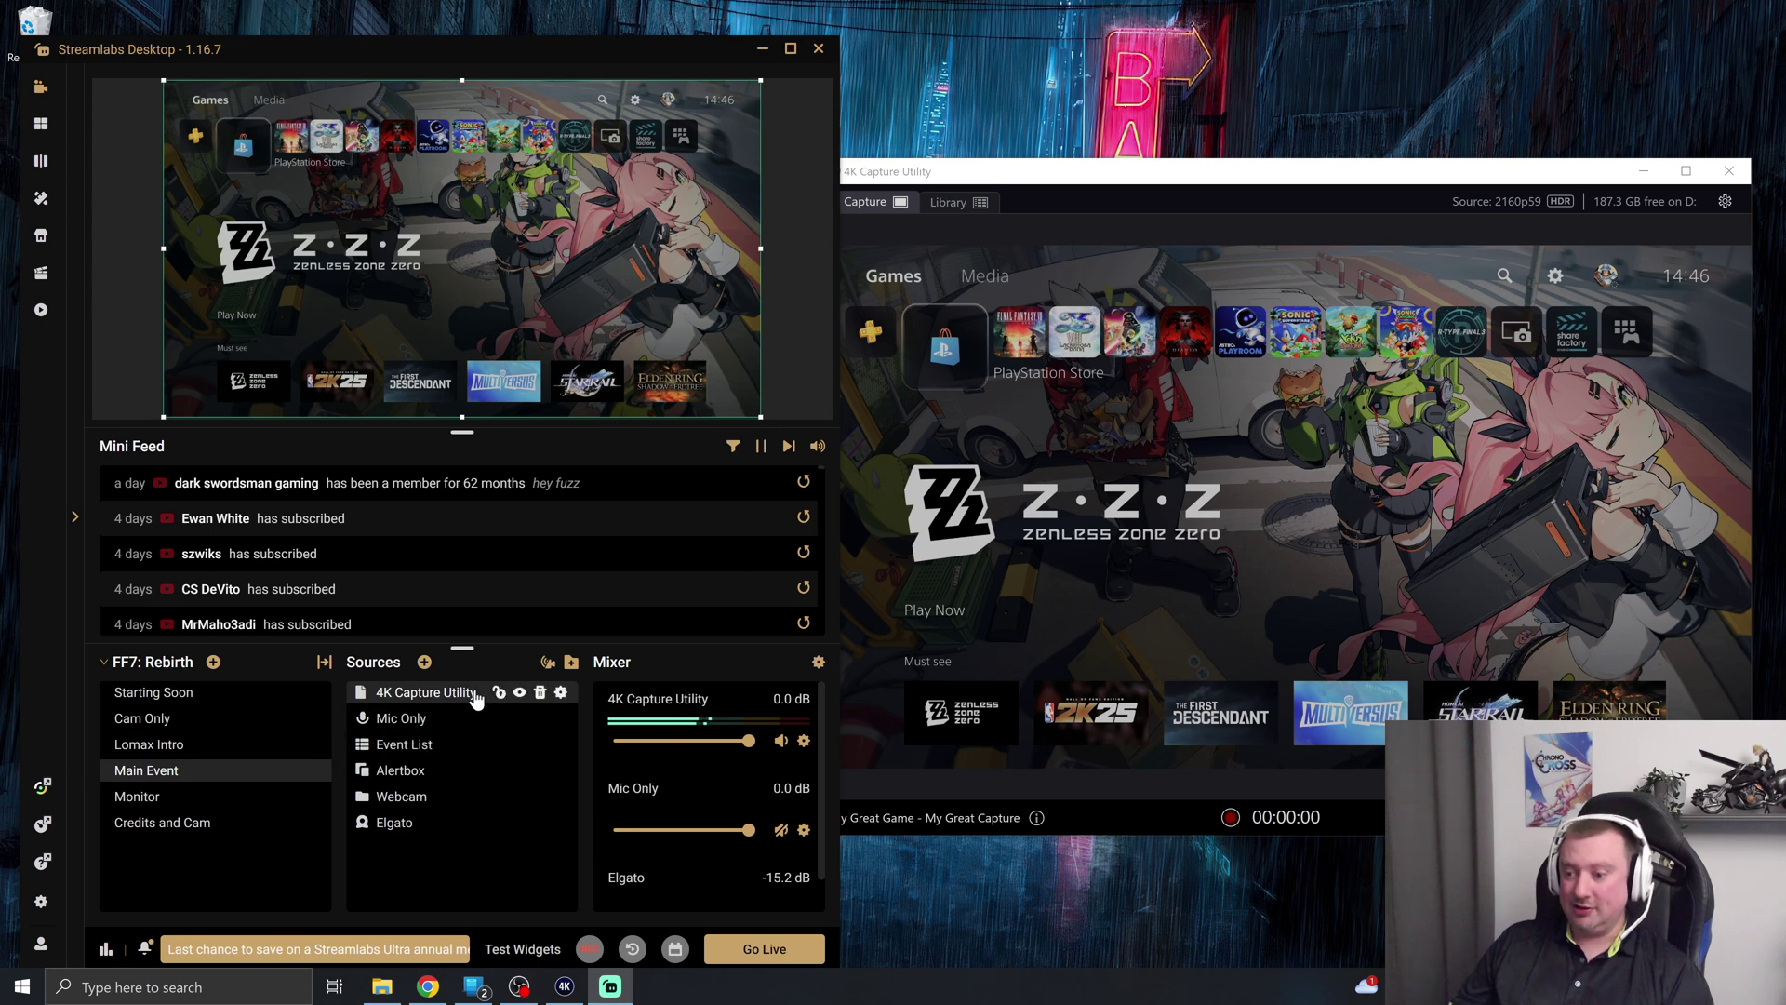
# - Place the 4K Capture Utility source just above Elgato in Sources, then bring the capture utility forward
pyautogui.moveTo(474, 697); pyautogui.dragTo(491, 825)
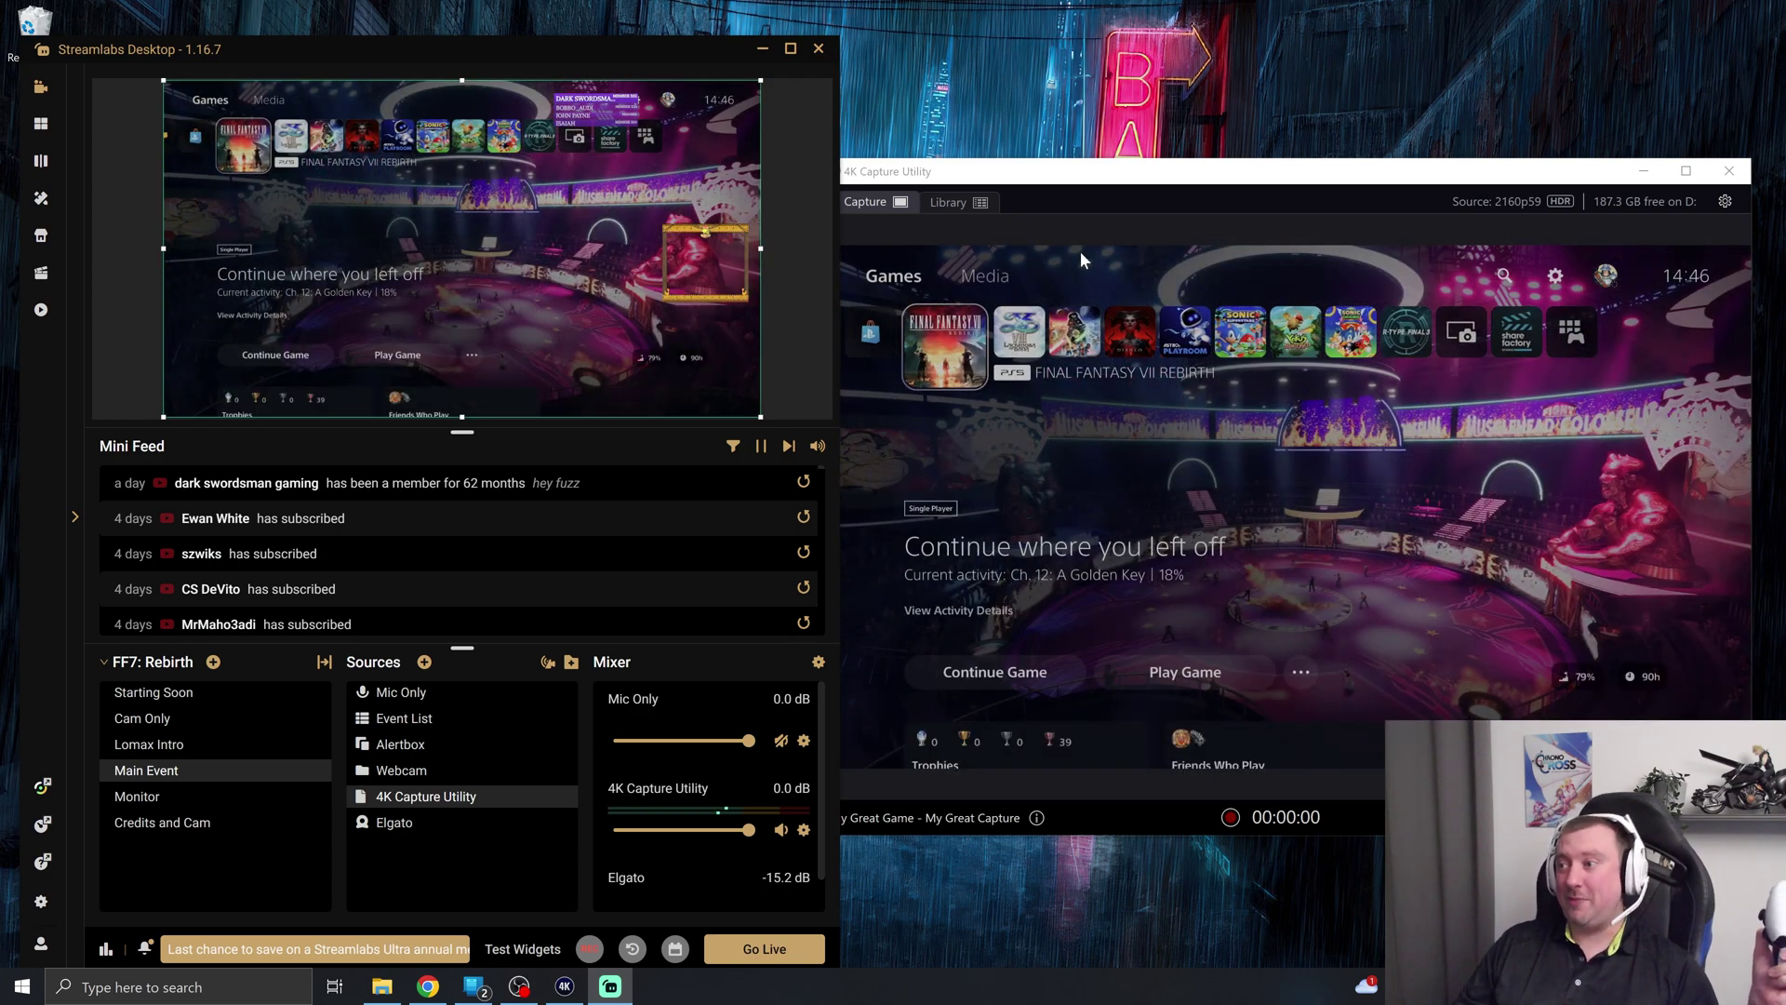
pyautogui.click(1079, 170)
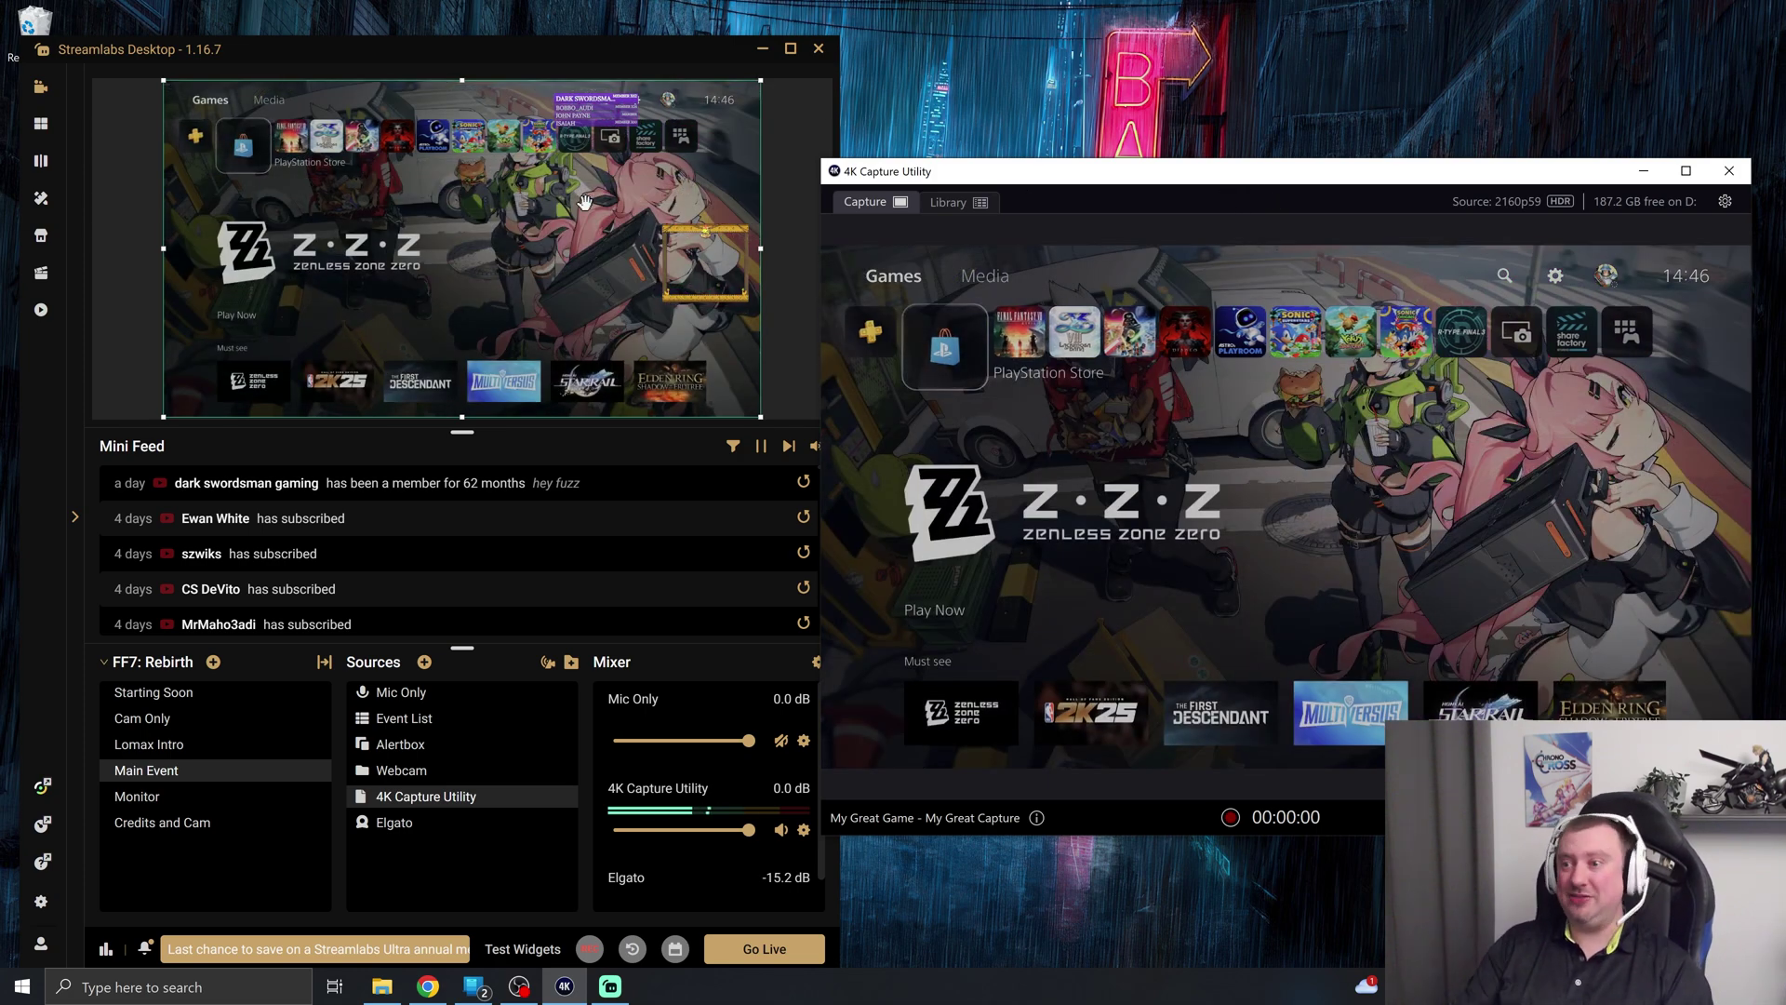
pyautogui.click(512, 67)
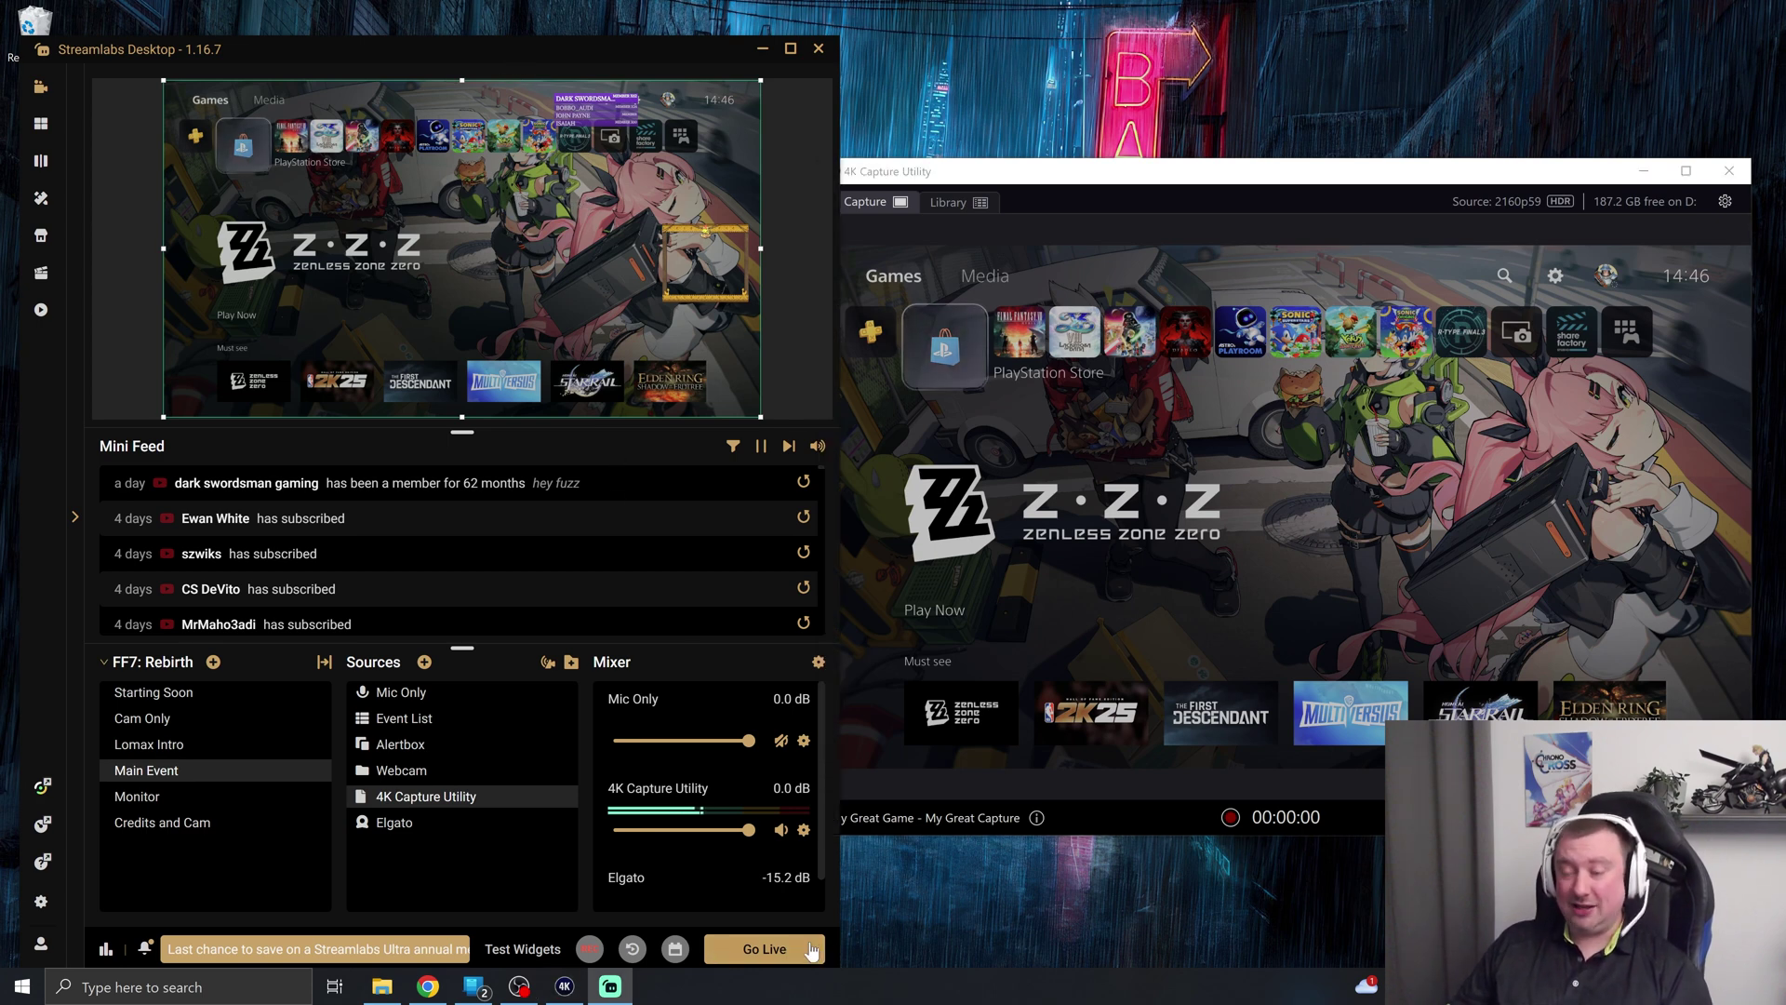
pyautogui.click(1088, 180)
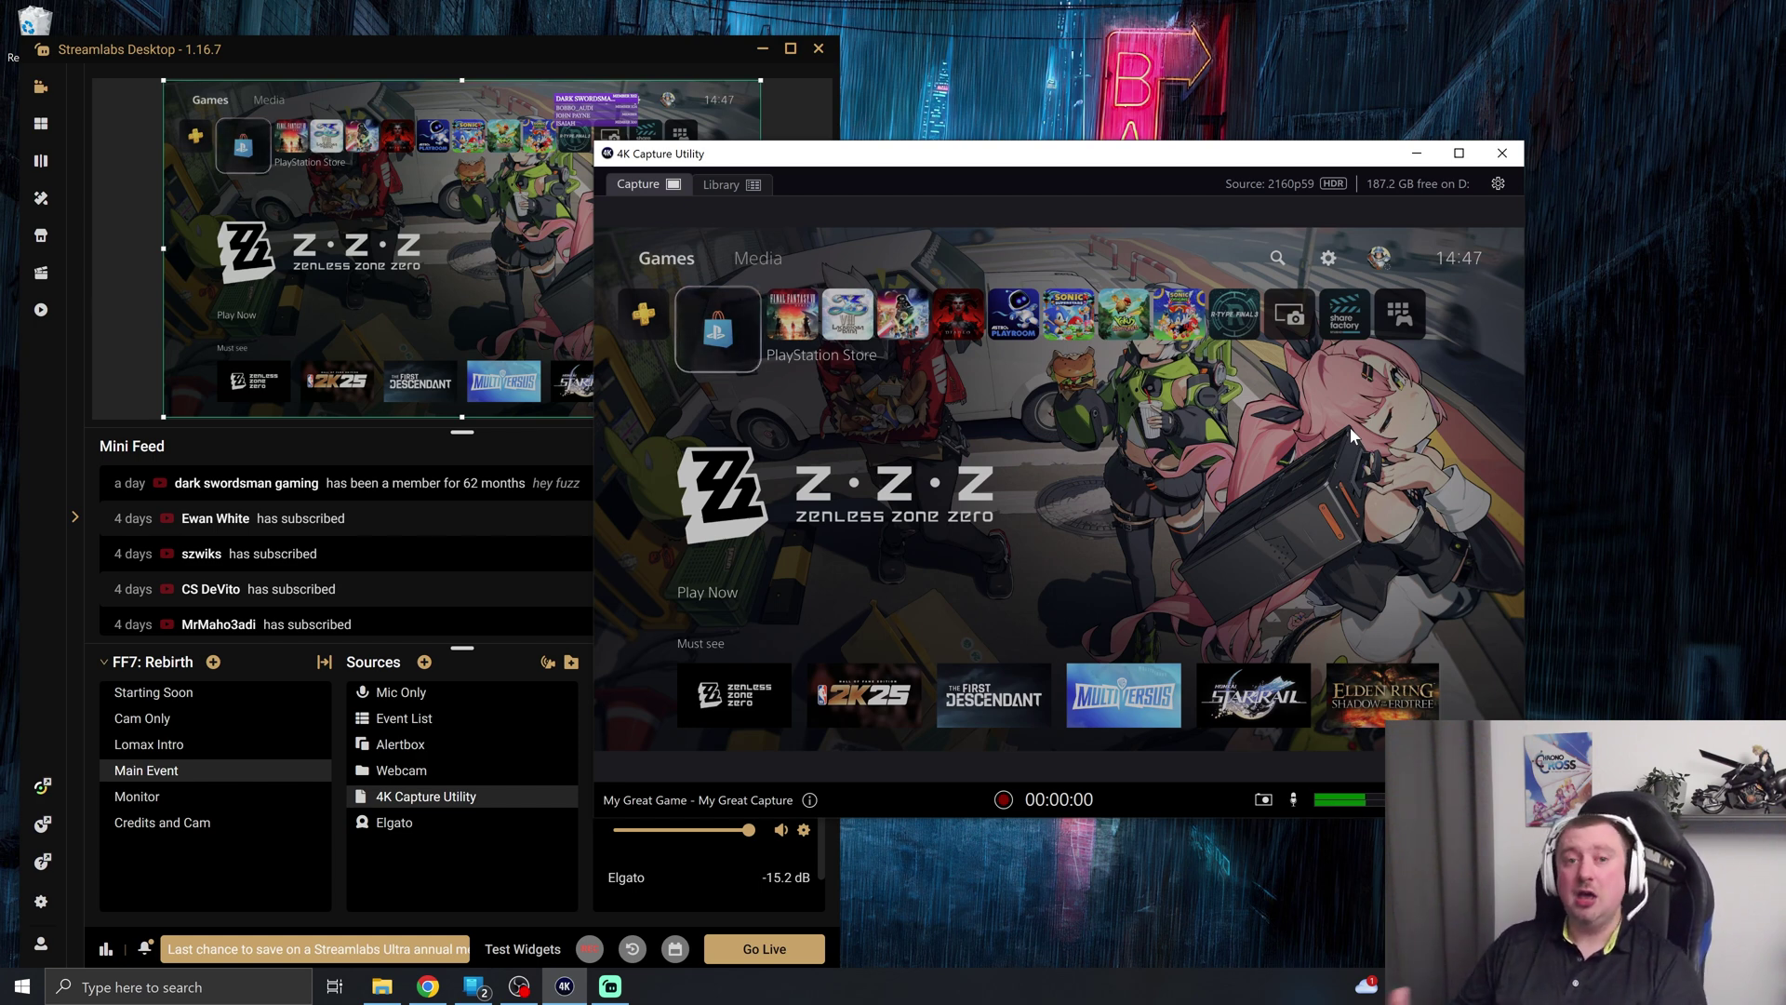
# - Close the 4K Capture Utility, move Streamlabs Desktop to the centre, then close it too
pyautogui.moveTo(854, 163); pyautogui.dragTo(798, 185)
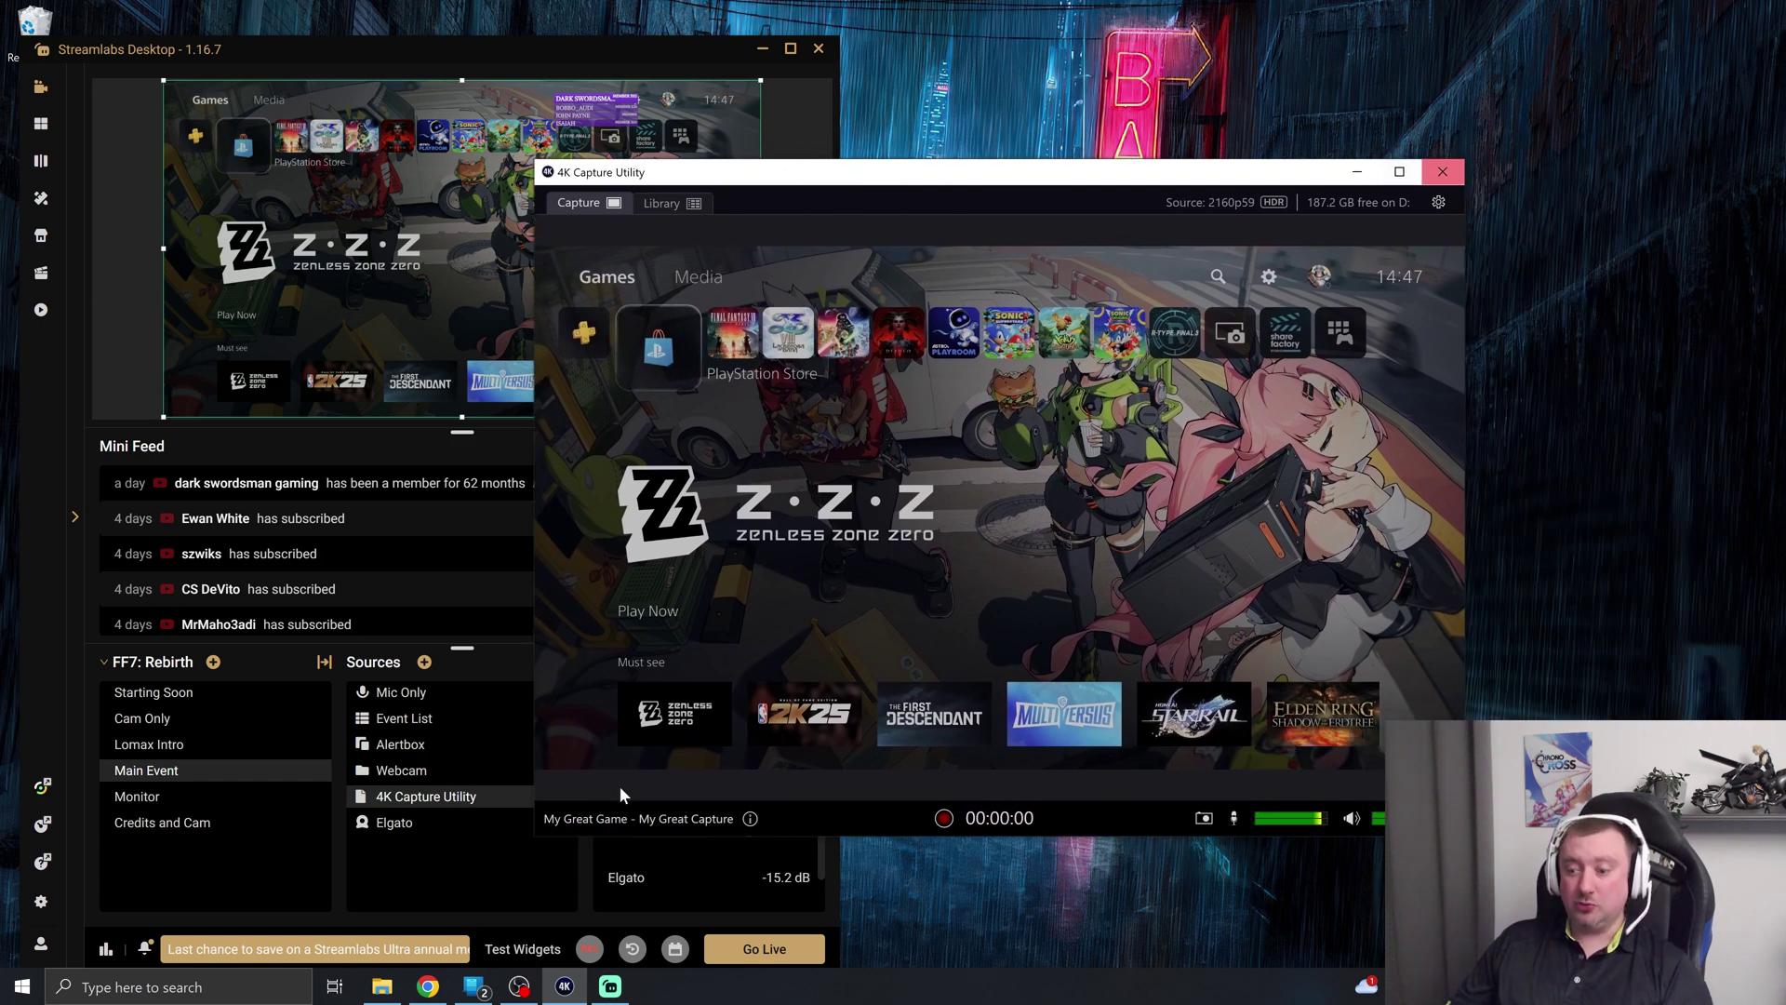
pyautogui.click(1443, 172)
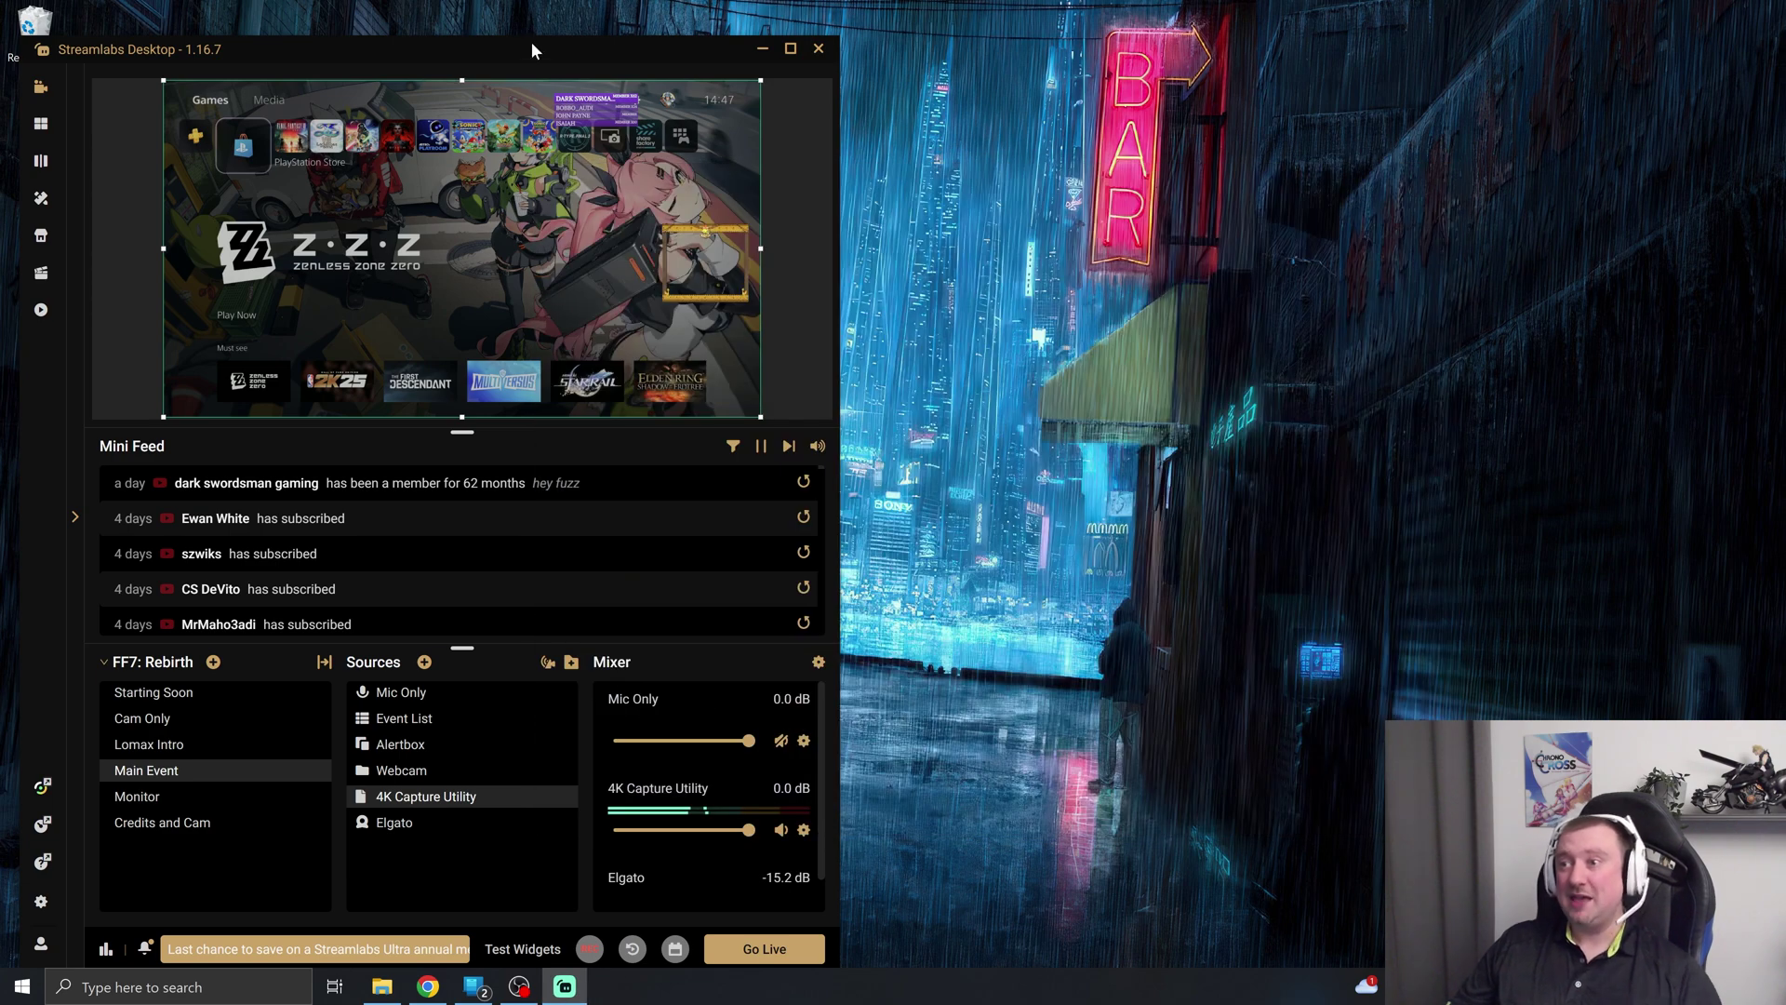
pyautogui.moveTo(532, 54); pyautogui.dragTo(831, 36)
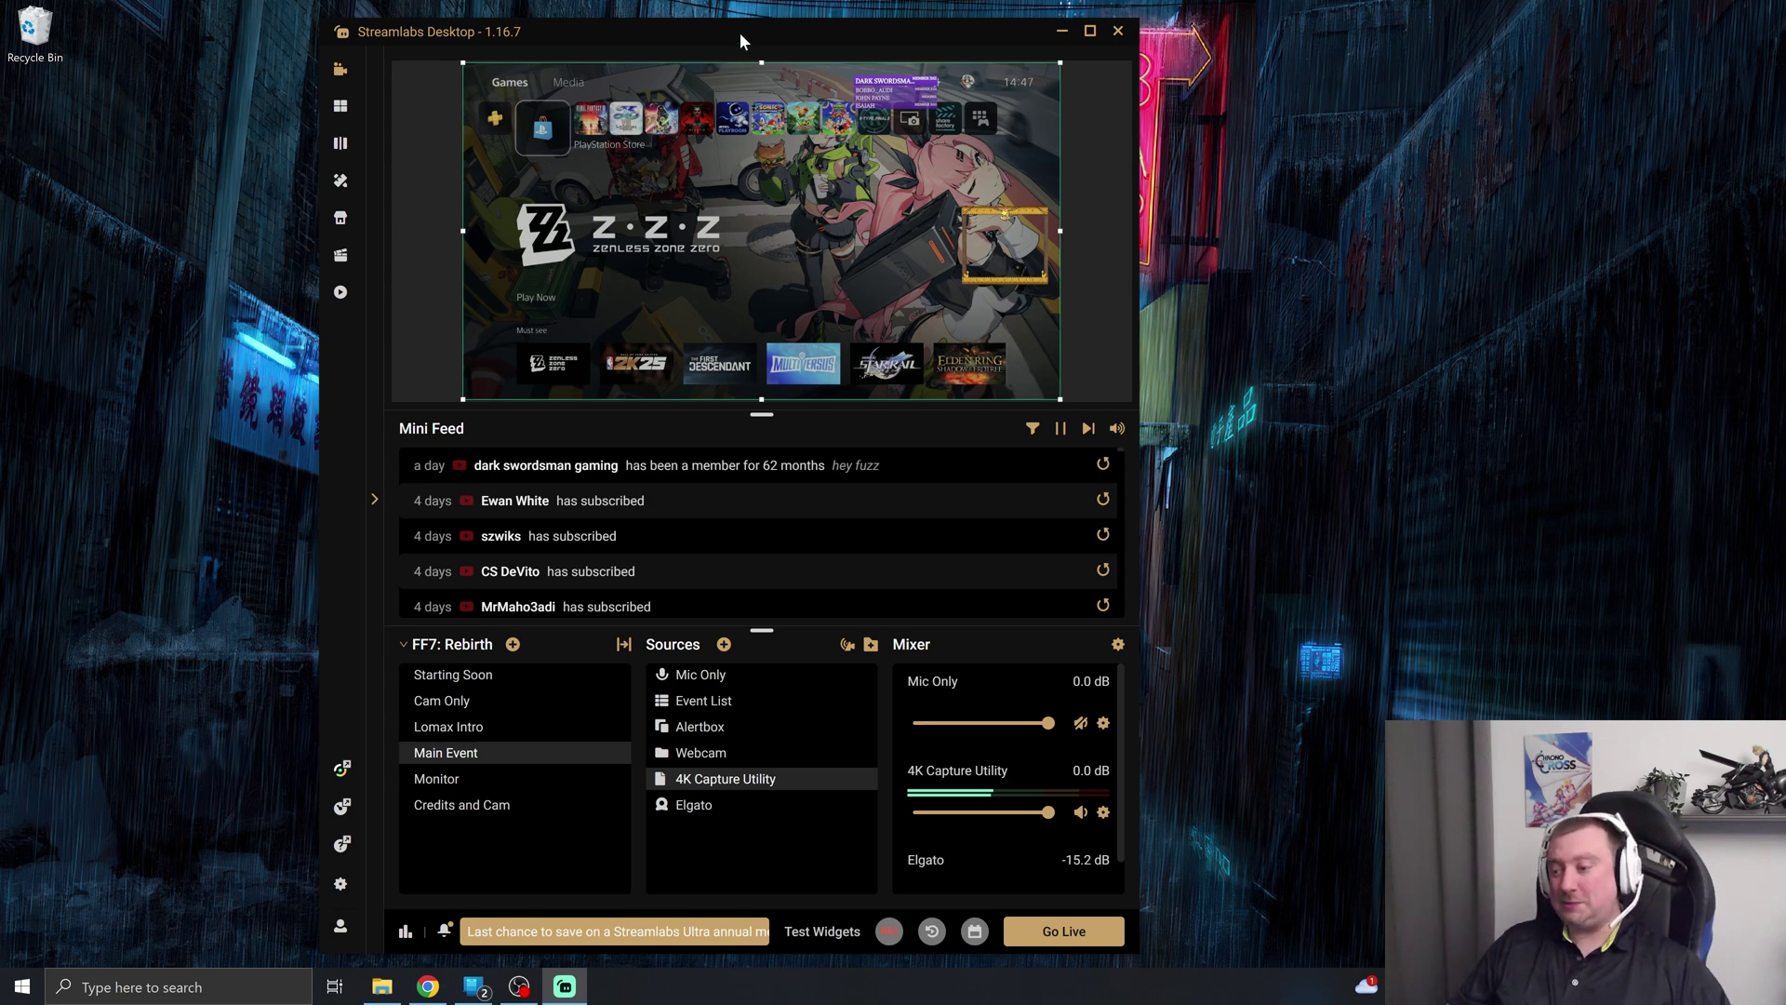
pyautogui.moveTo(761, 782)
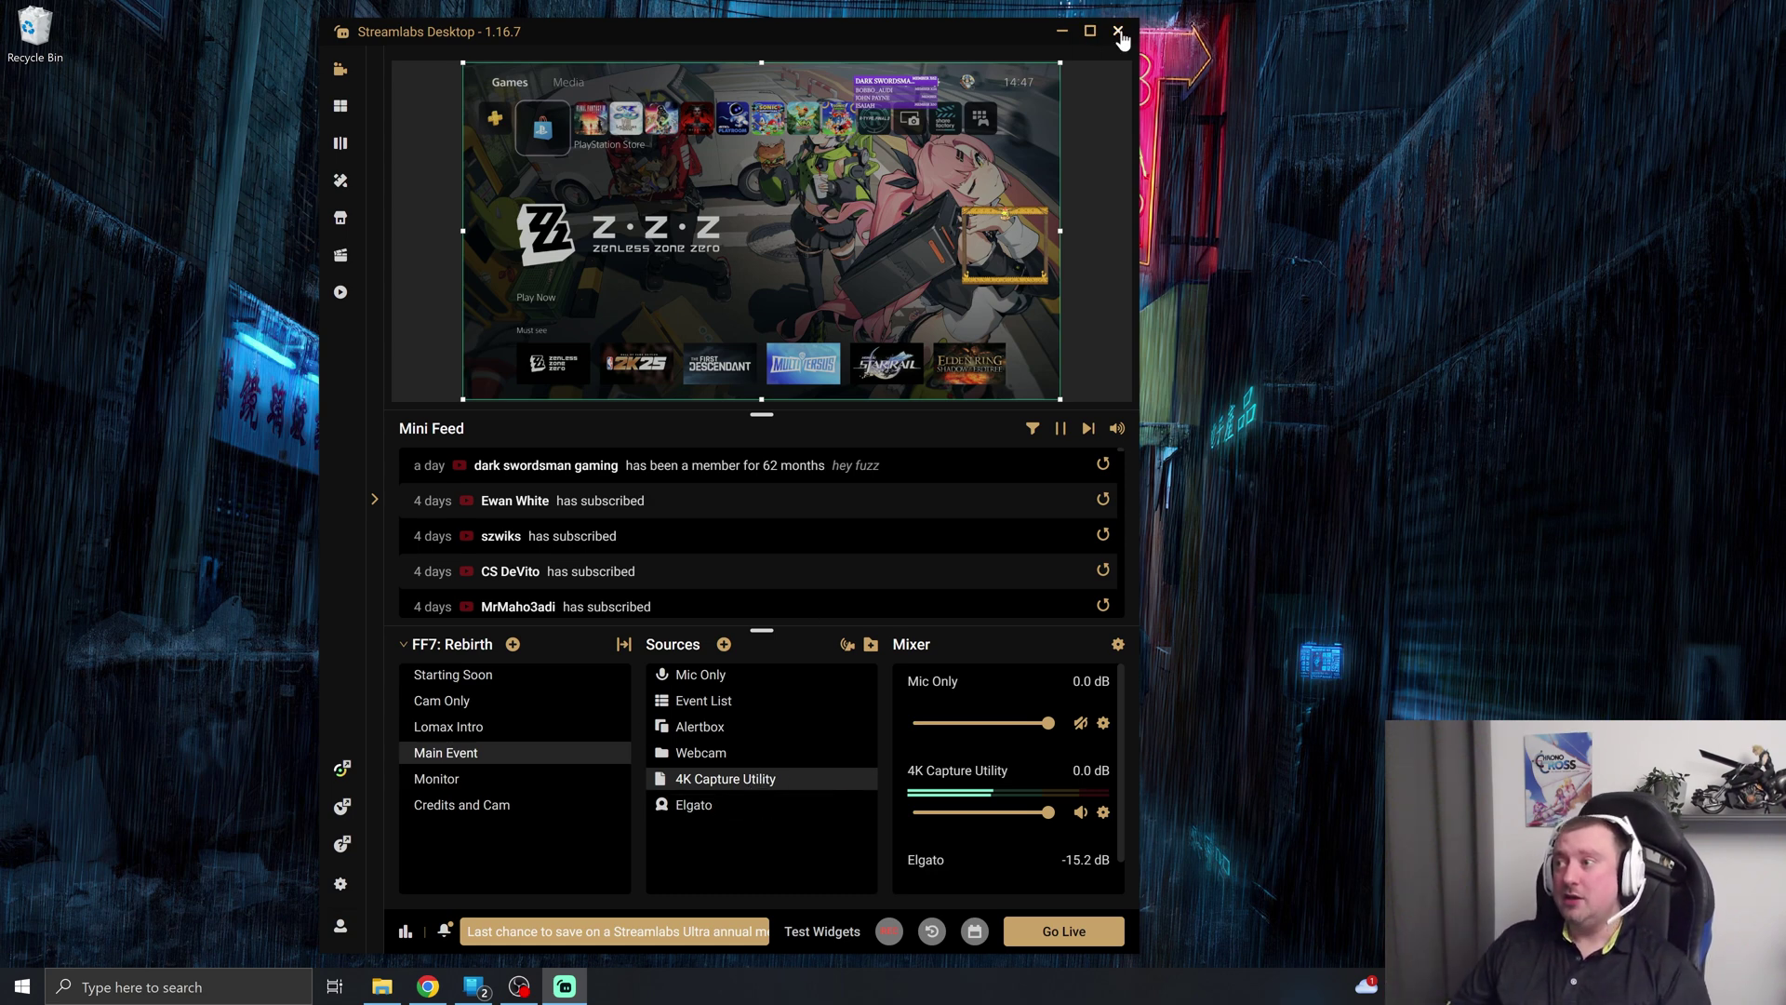
pyautogui.click(1119, 33)
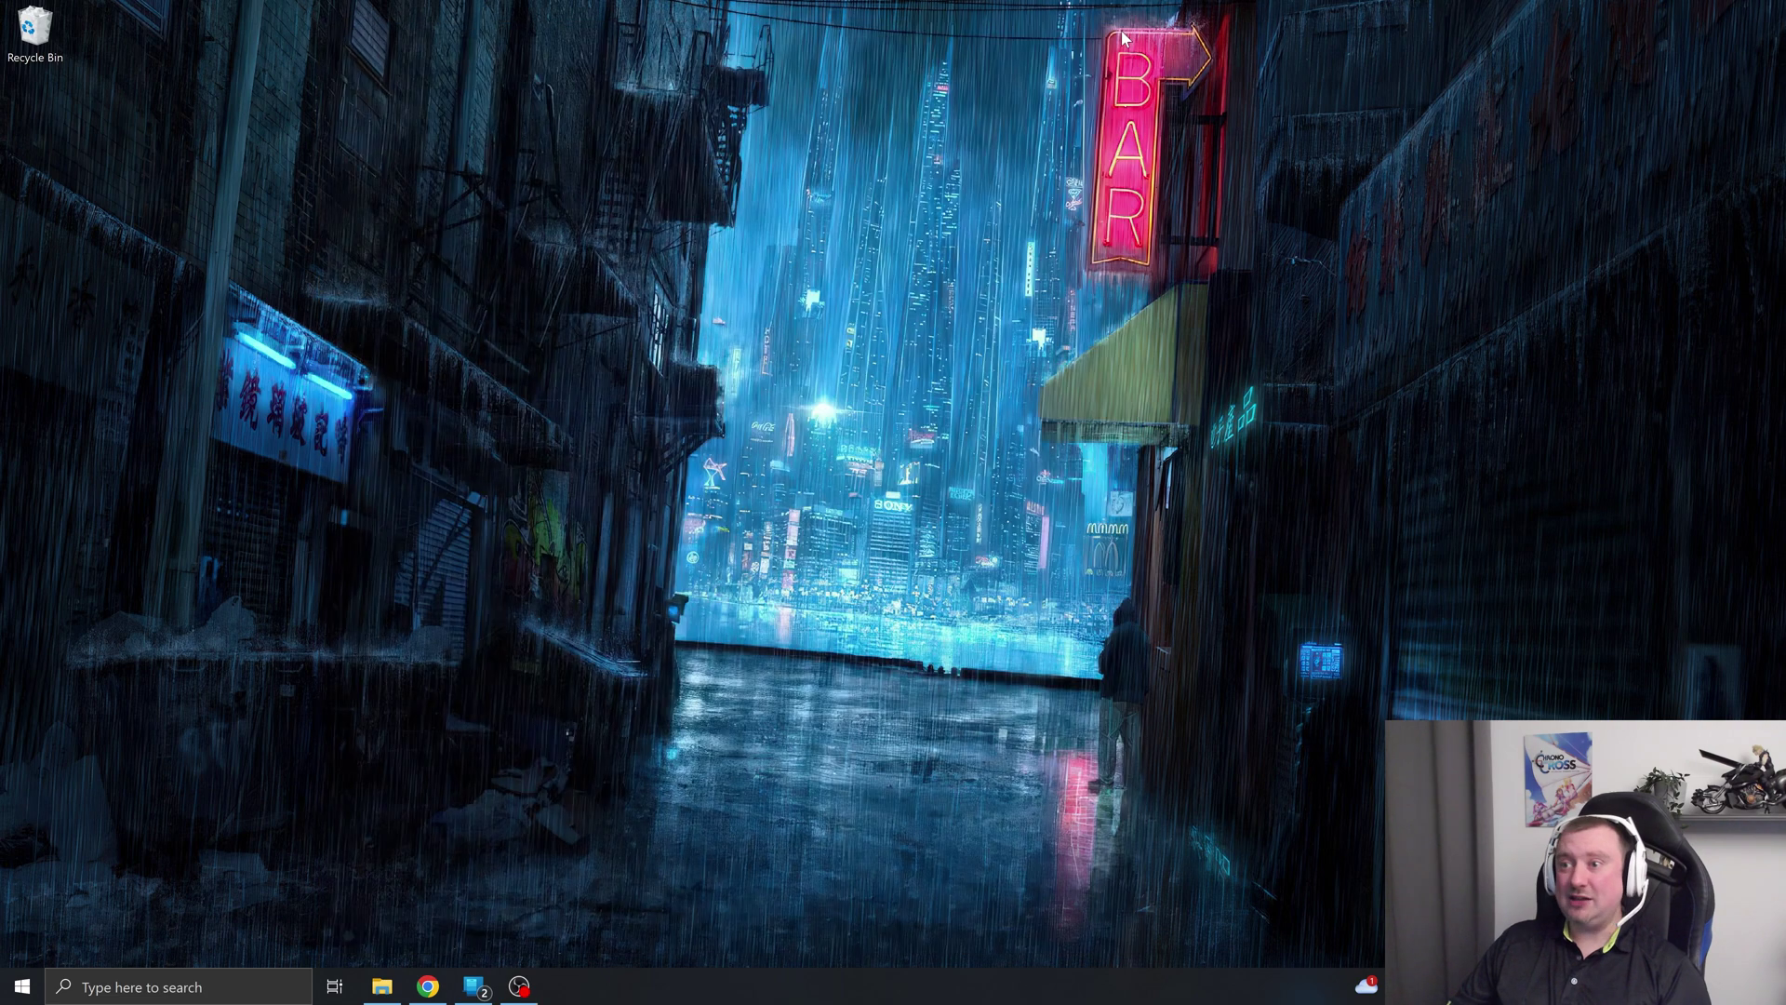
# - Relaunch Streamlabs Desktop from the Windows Start menu
pyautogui.click(23, 986)
pyautogui.click(963, 709)
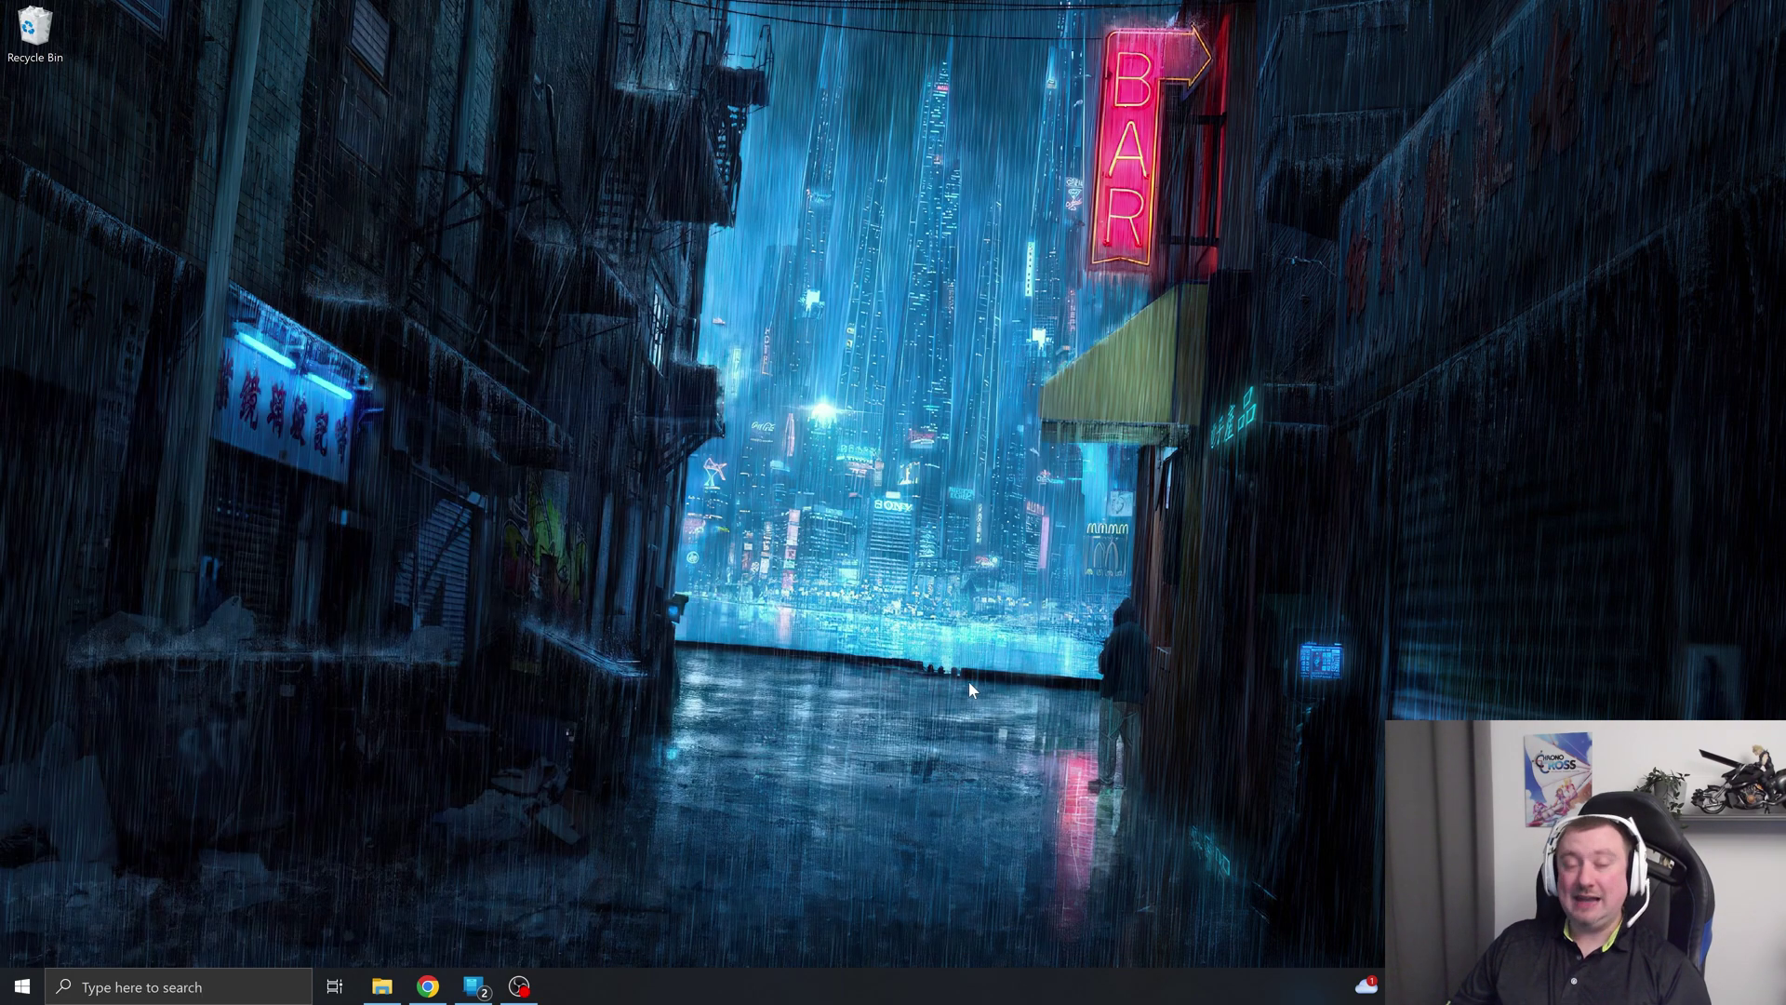